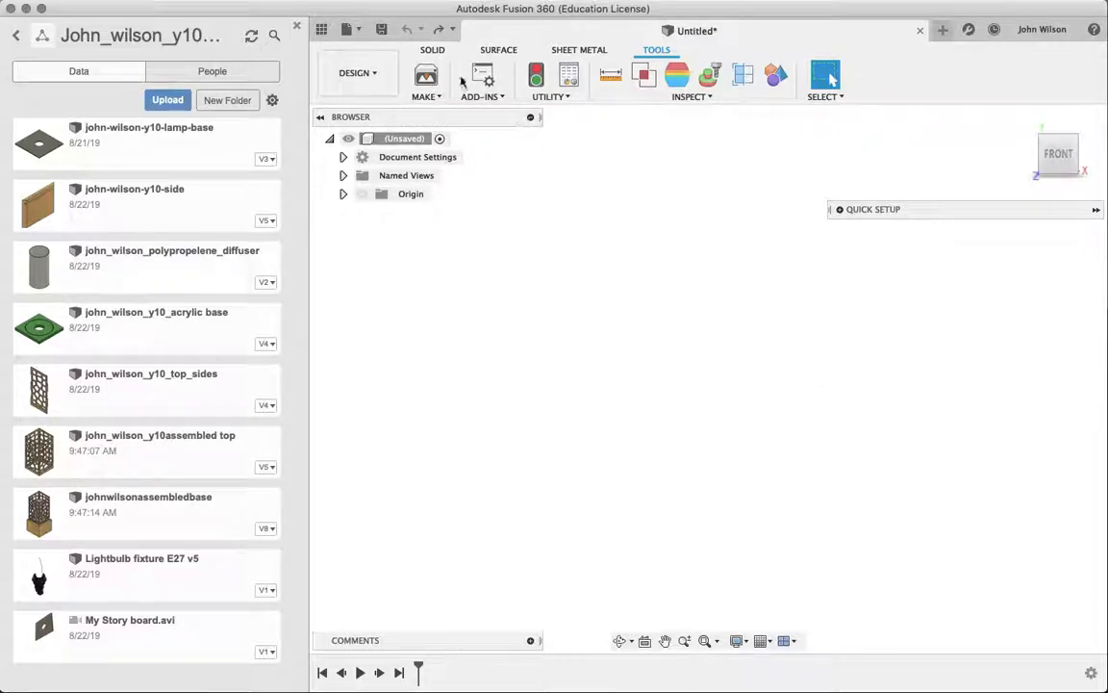
# Browse the Solid, Surface, Sheet Metal and Tools tabs, then open the Solid CREATE menu
pyautogui.click(432, 49)
pyautogui.click(504, 51)
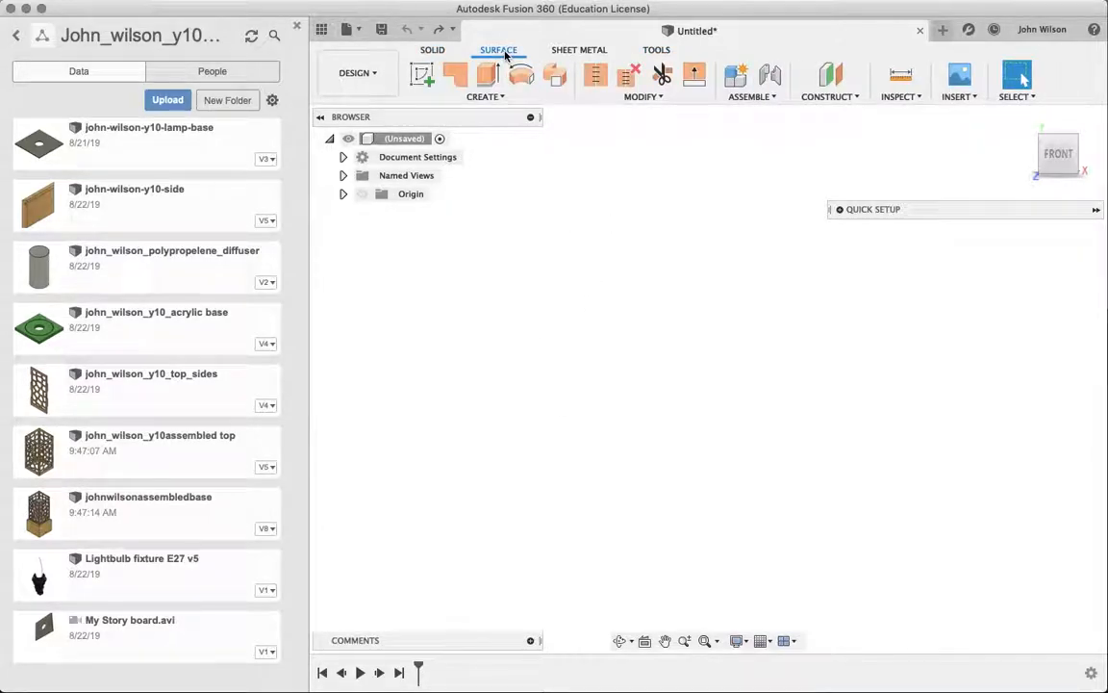
pyautogui.click(438, 49)
pyautogui.click(502, 49)
pyautogui.click(579, 49)
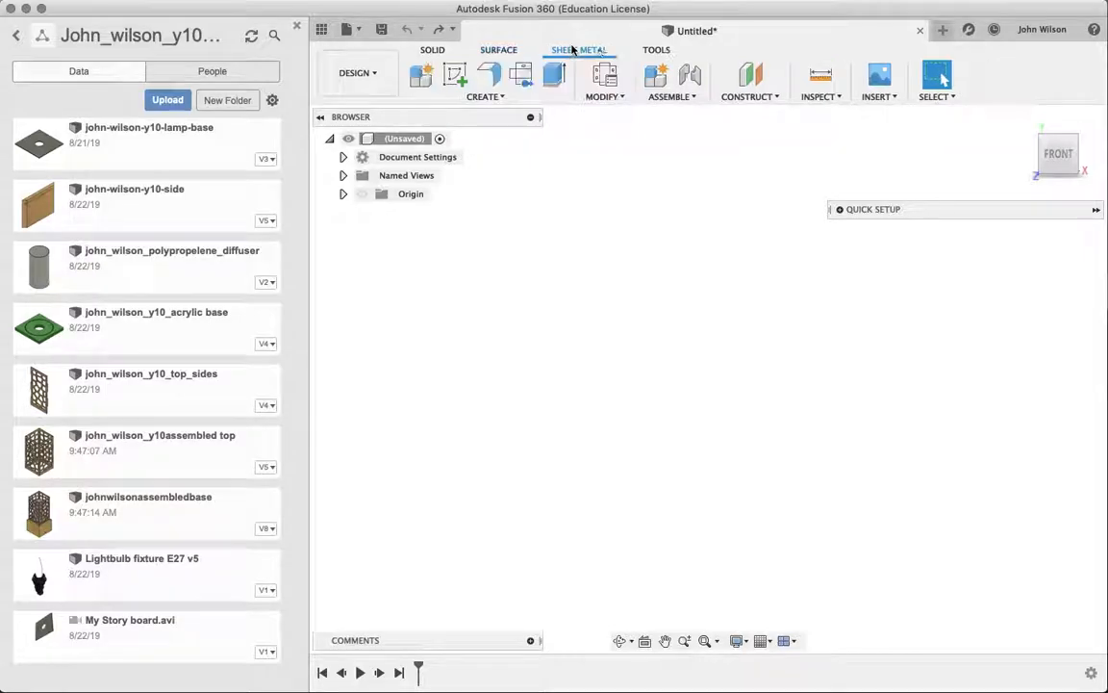
pyautogui.click(658, 49)
pyautogui.click(429, 50)
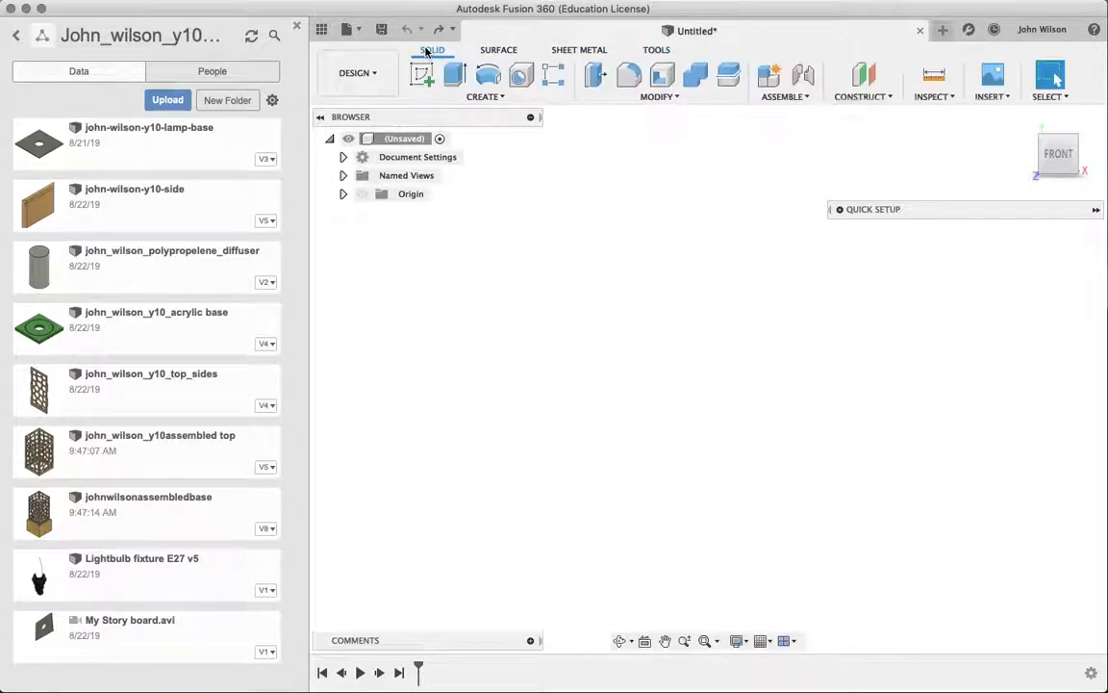
pyautogui.click(493, 97)
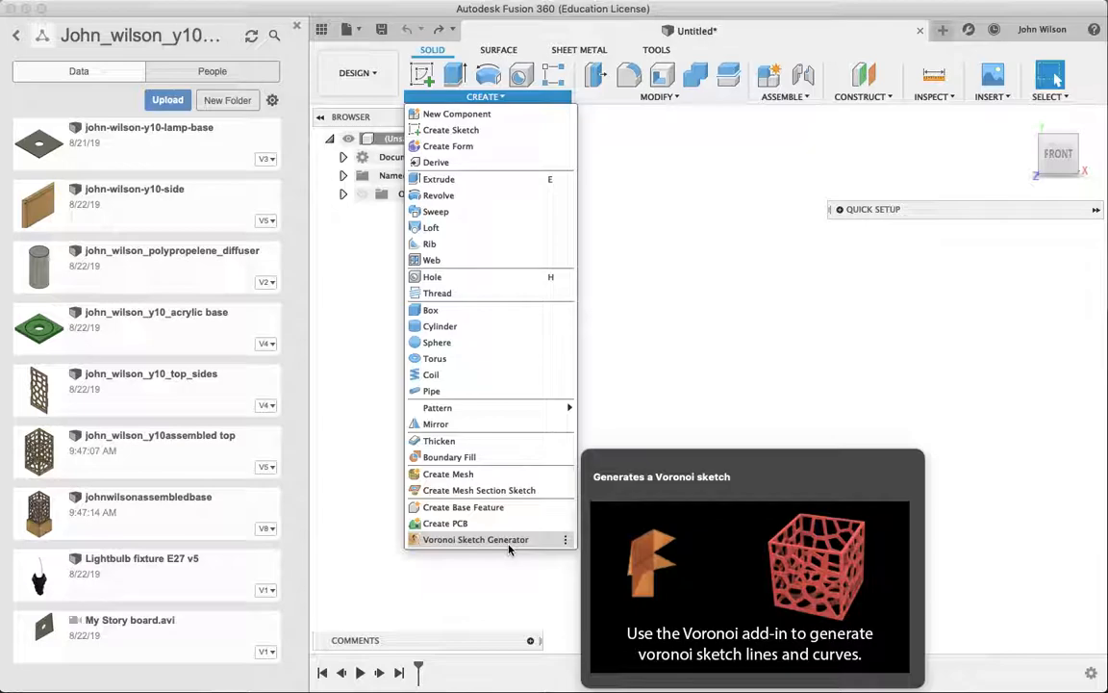
# Launch the Voronoi Sketch Generator with 17 cells, curved edges, and a 102 × 200 pattern
pyautogui.click(510, 539)
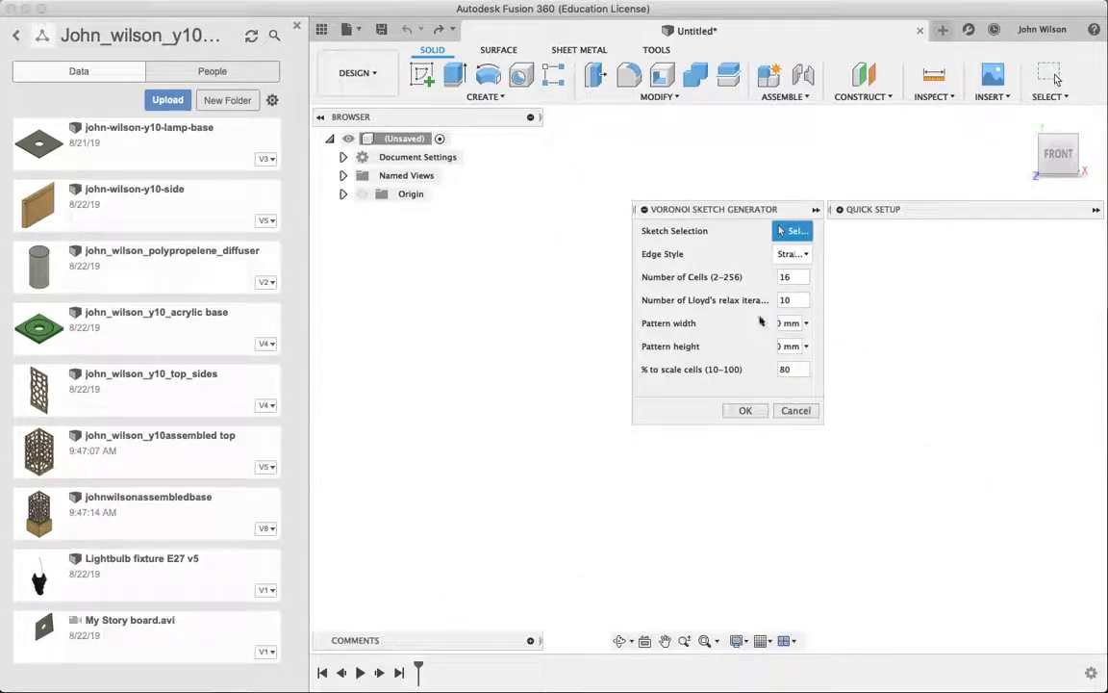
pyautogui.click(787, 277)
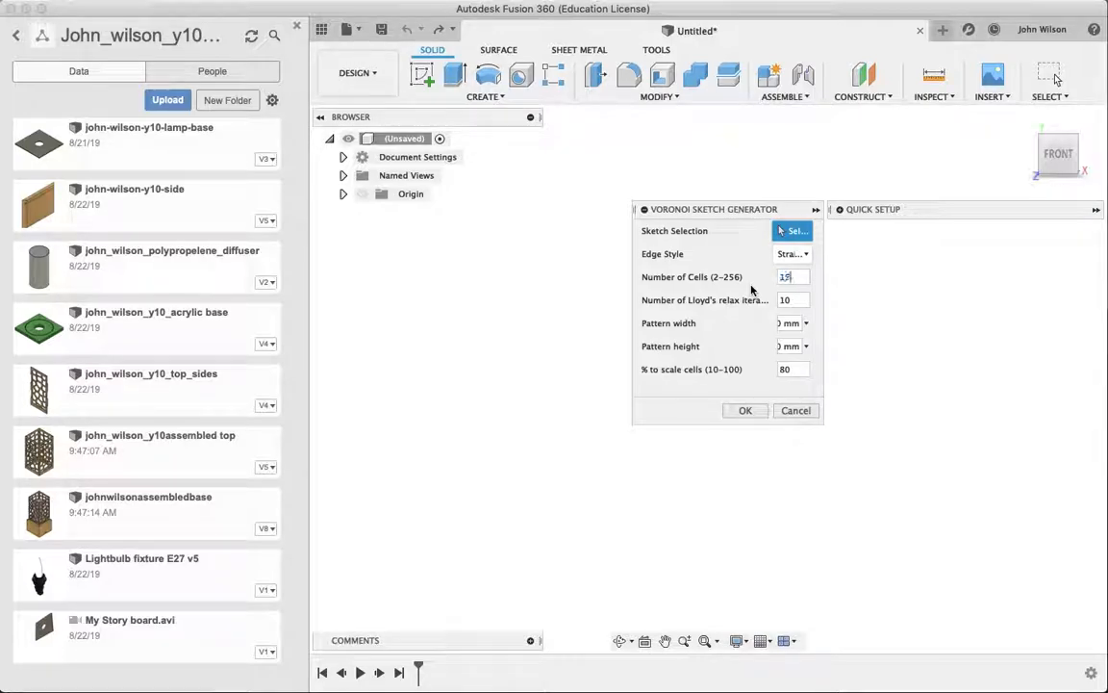
pyautogui.click(786, 299)
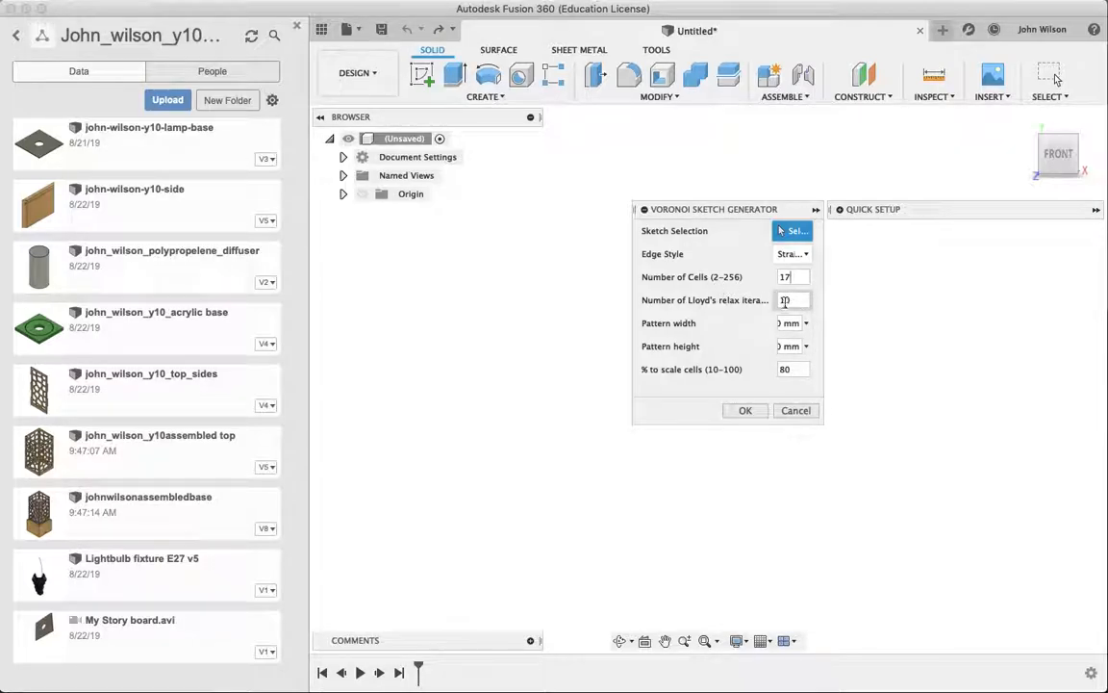
pyautogui.click(806, 255)
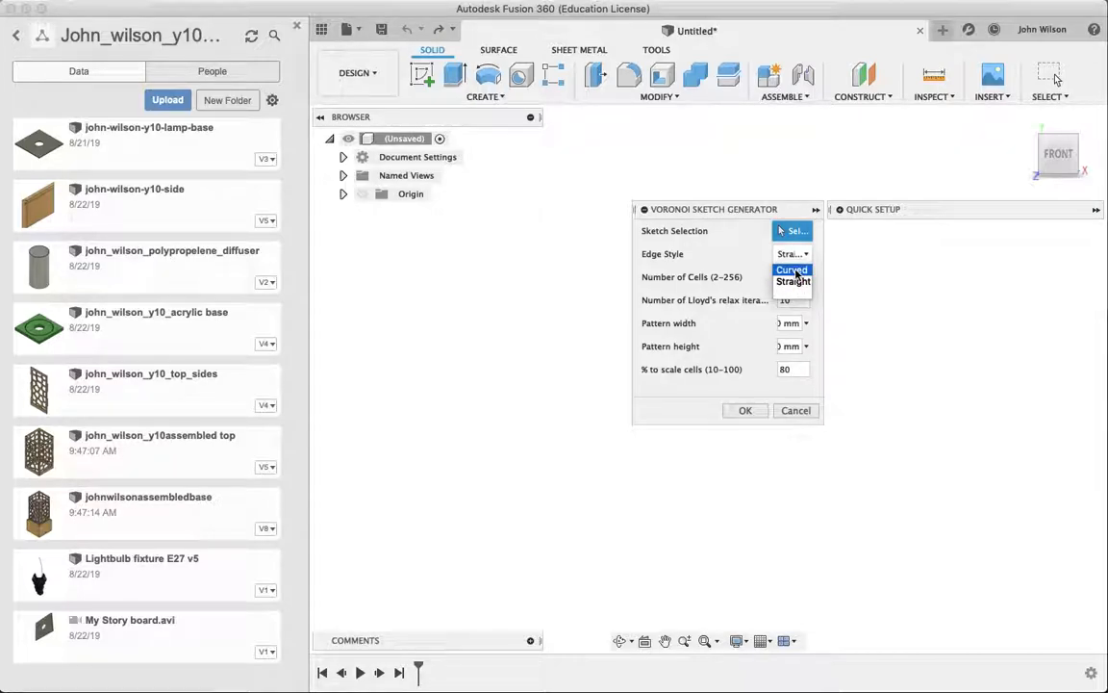
pyautogui.click(794, 271)
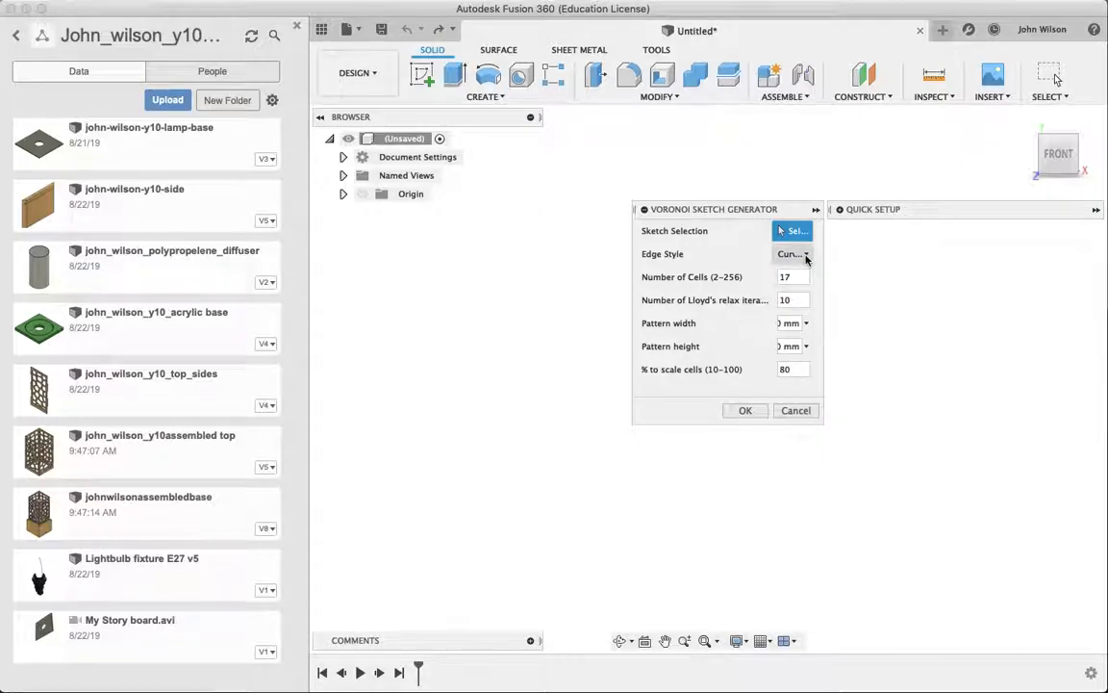
pyautogui.click(790, 324)
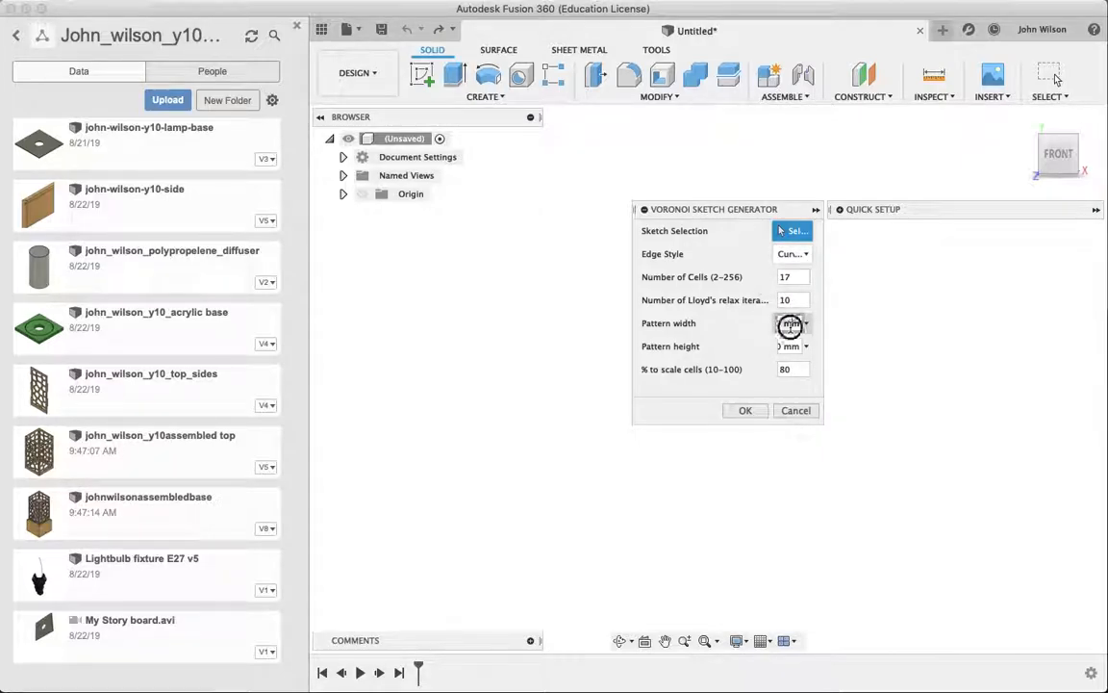
pyautogui.write('100')
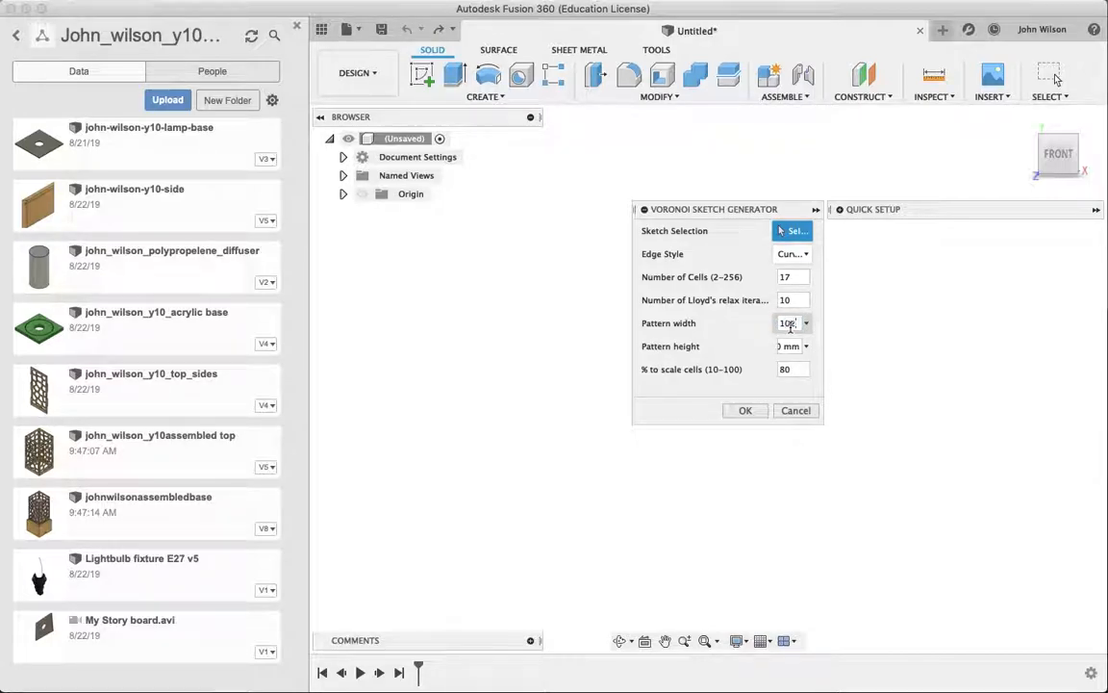
pyautogui.click(789, 345)
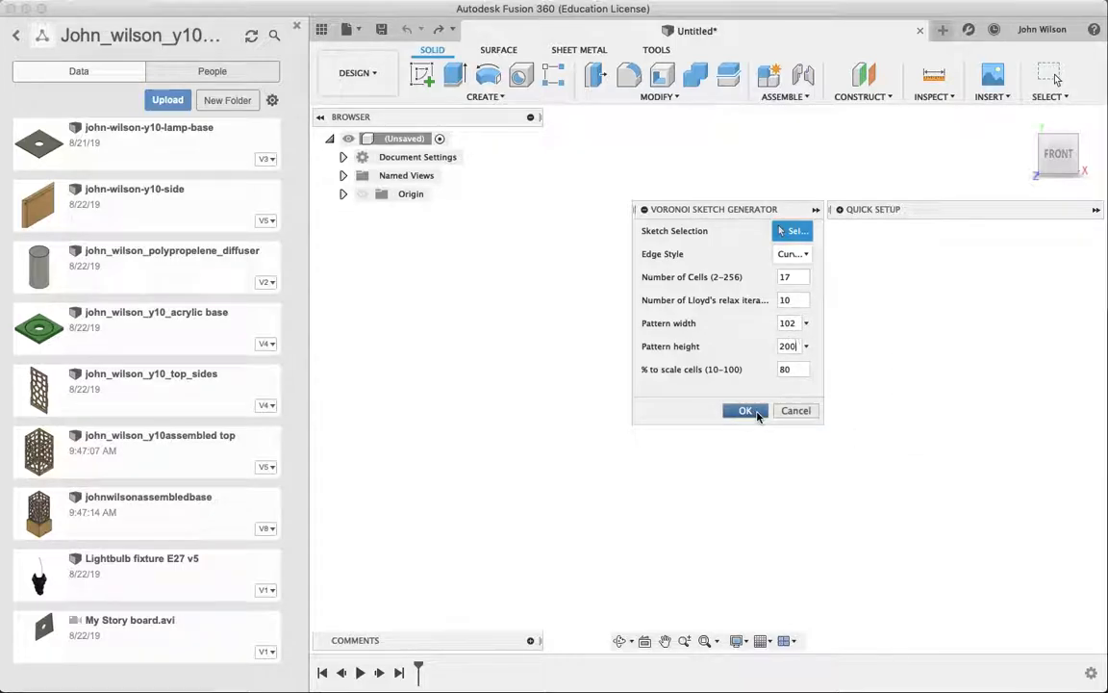
# Generate the 17-cell Voronoi sketch and zoom in to inspect the border region
pyautogui.click(747, 411)
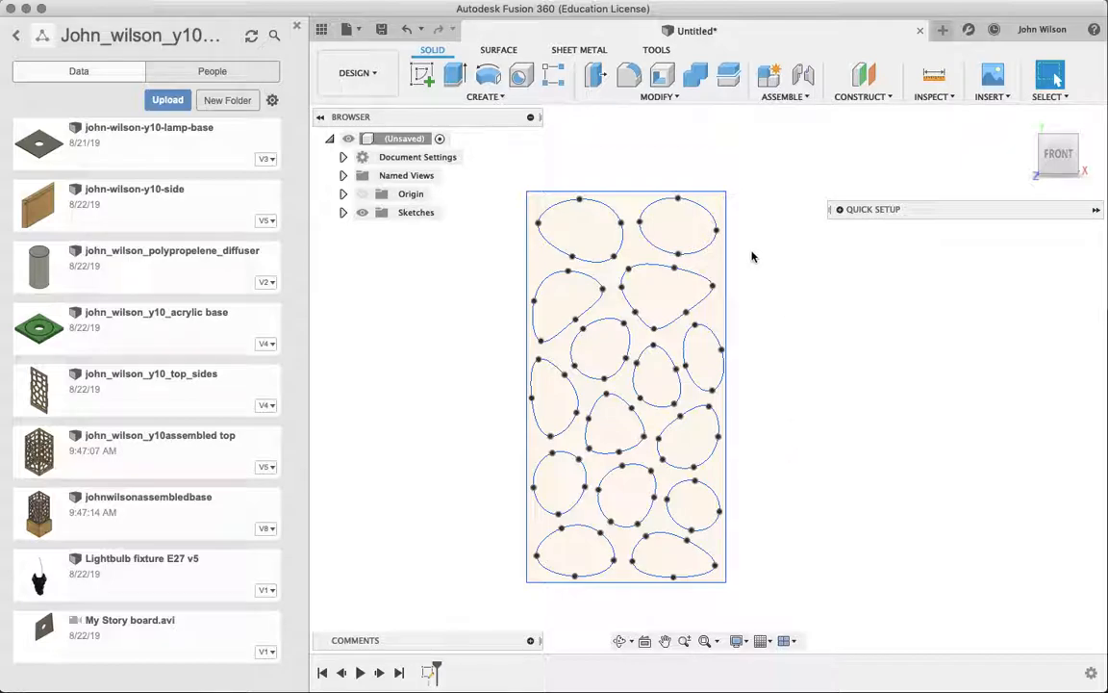
pyautogui.scroll(5, 719, 351)
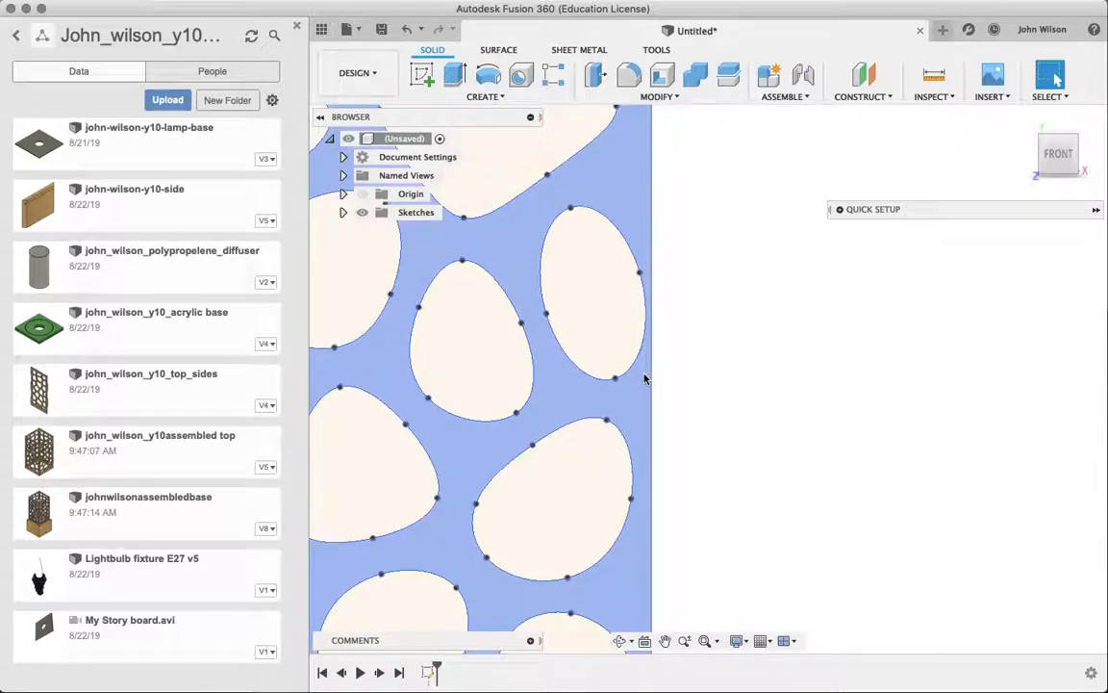
pyautogui.click(645, 378)
pyautogui.scroll(-5, 579, 336)
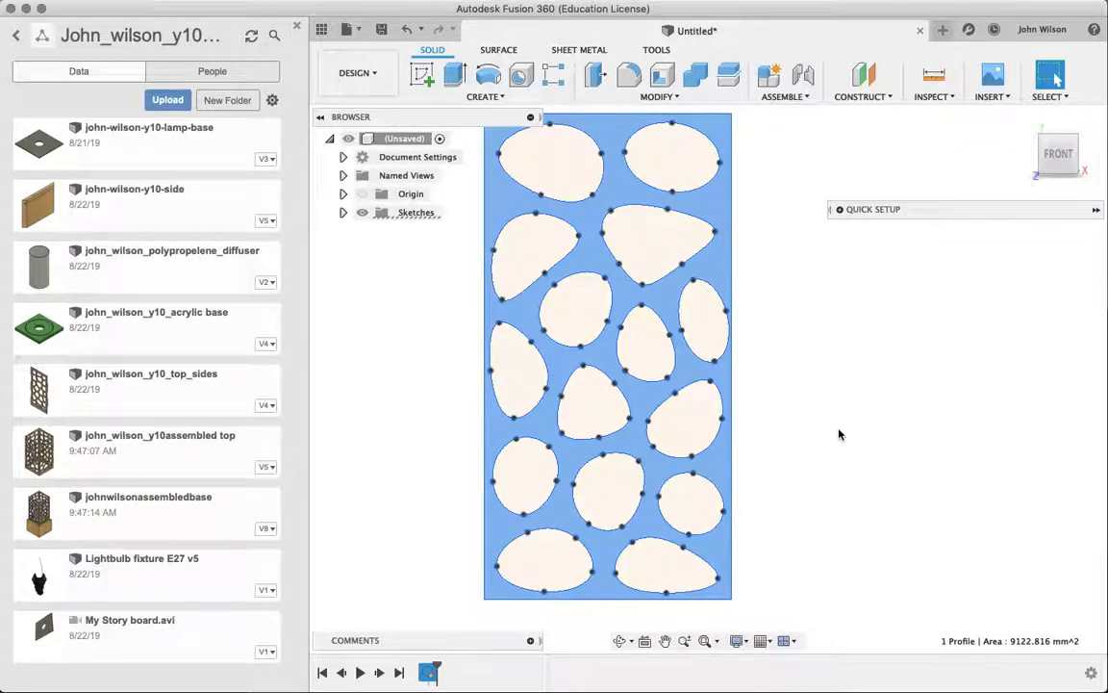
pyautogui.scroll(-2, 836, 436)
pyautogui.scroll(3, 836, 436)
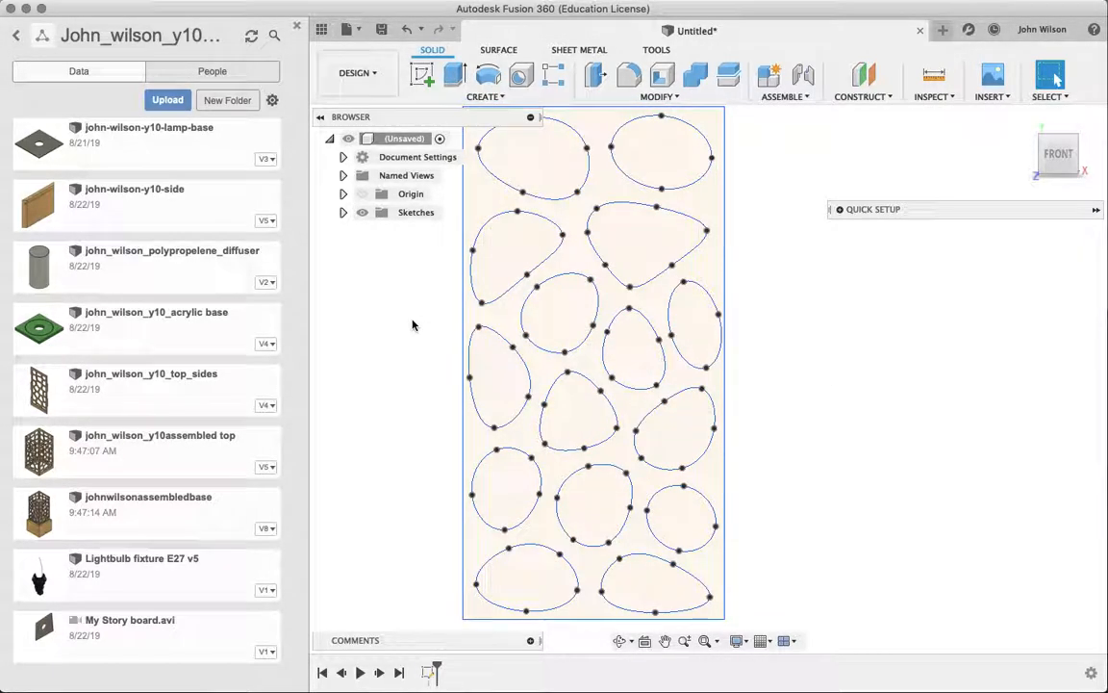
# Reopen Voronoi - Sketch1 for editing from the browser's Sketches folder
pyautogui.click(342, 214)
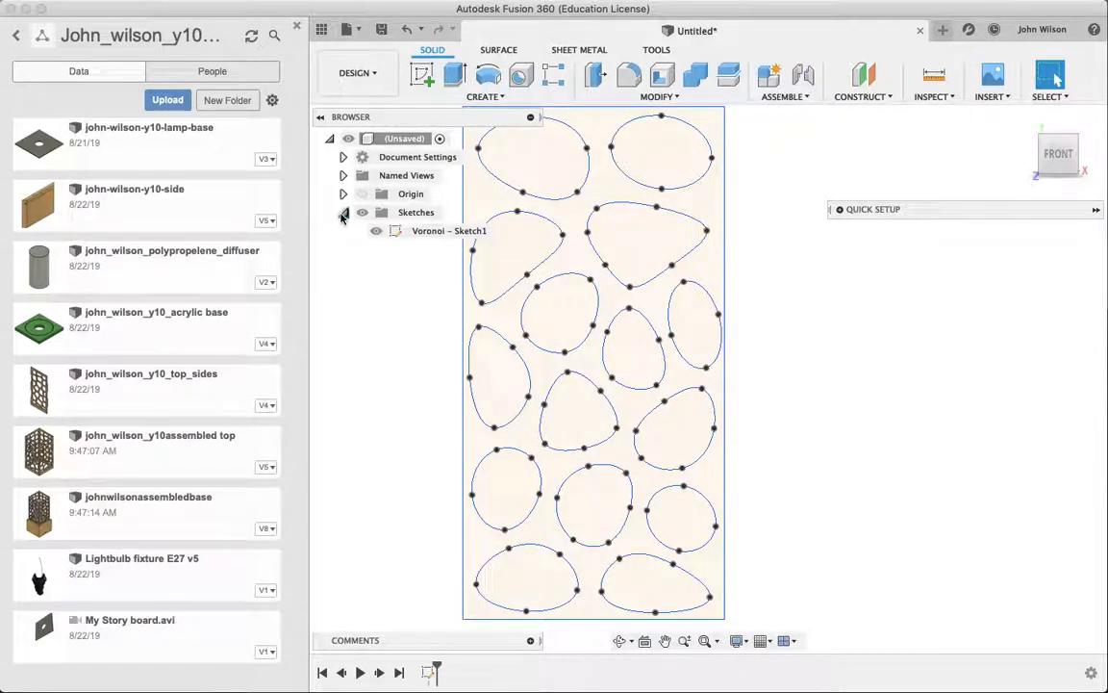
pyautogui.click(430, 235)
pyautogui.rightClick(430, 234)
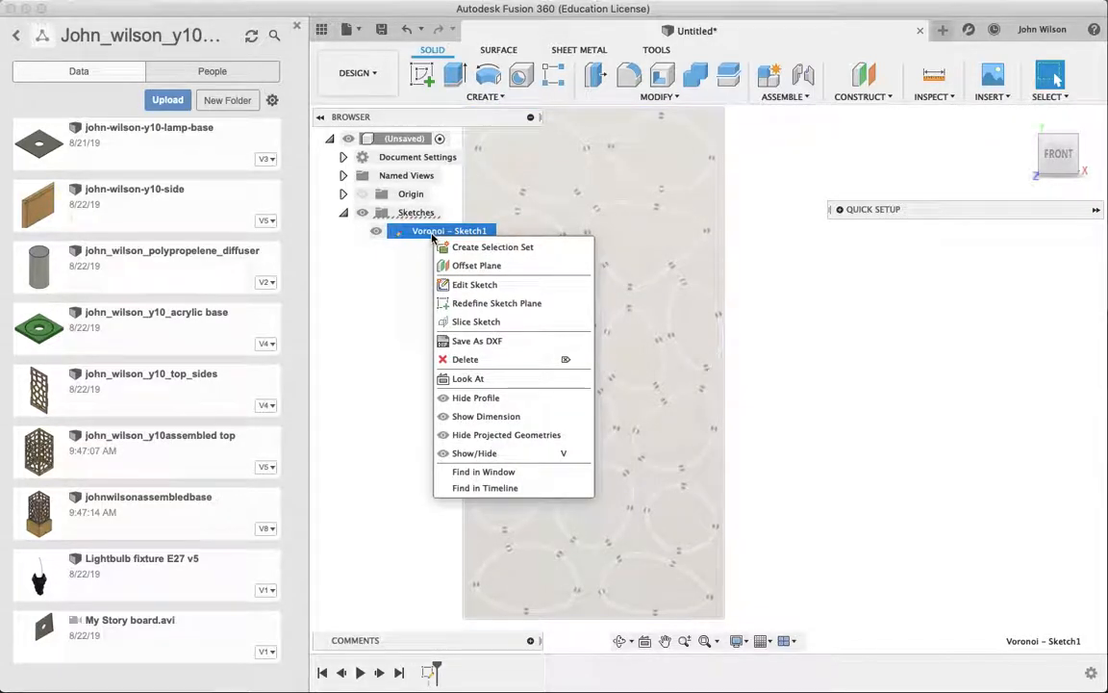
pyautogui.click(487, 286)
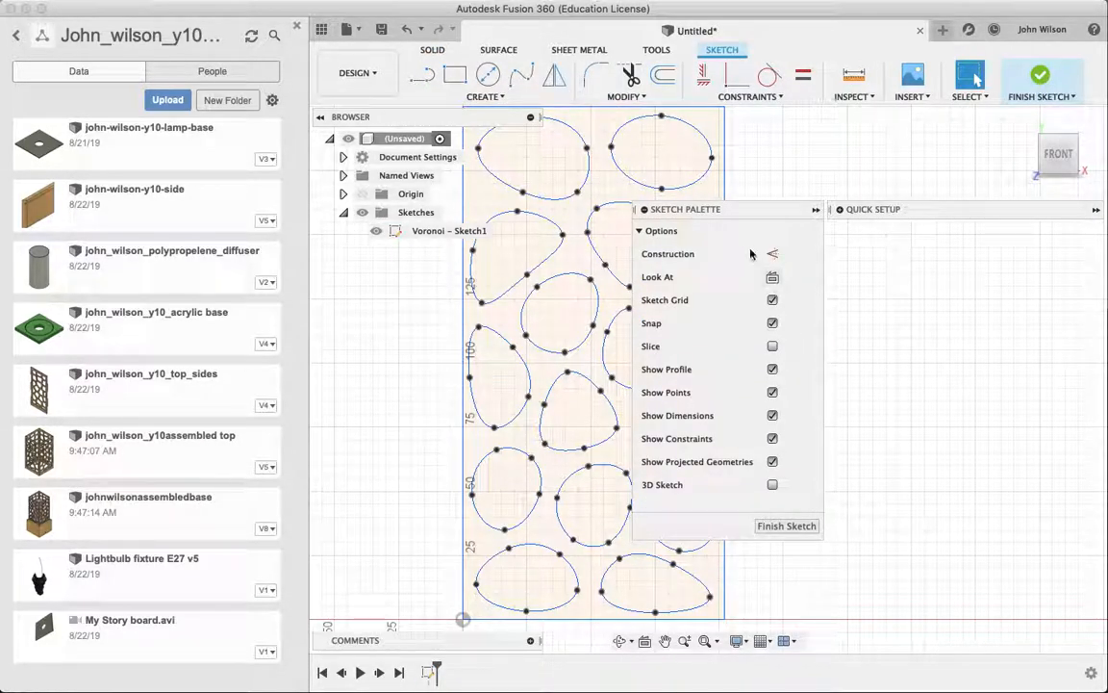
# Move the Sketch Palette aside and start the Offset command
pyautogui.moveTo(731, 211)
pyautogui.mouseDown()
pyautogui.moveTo(943, 264)
pyautogui.moveTo(921, 269)
pyautogui.mouseUp()
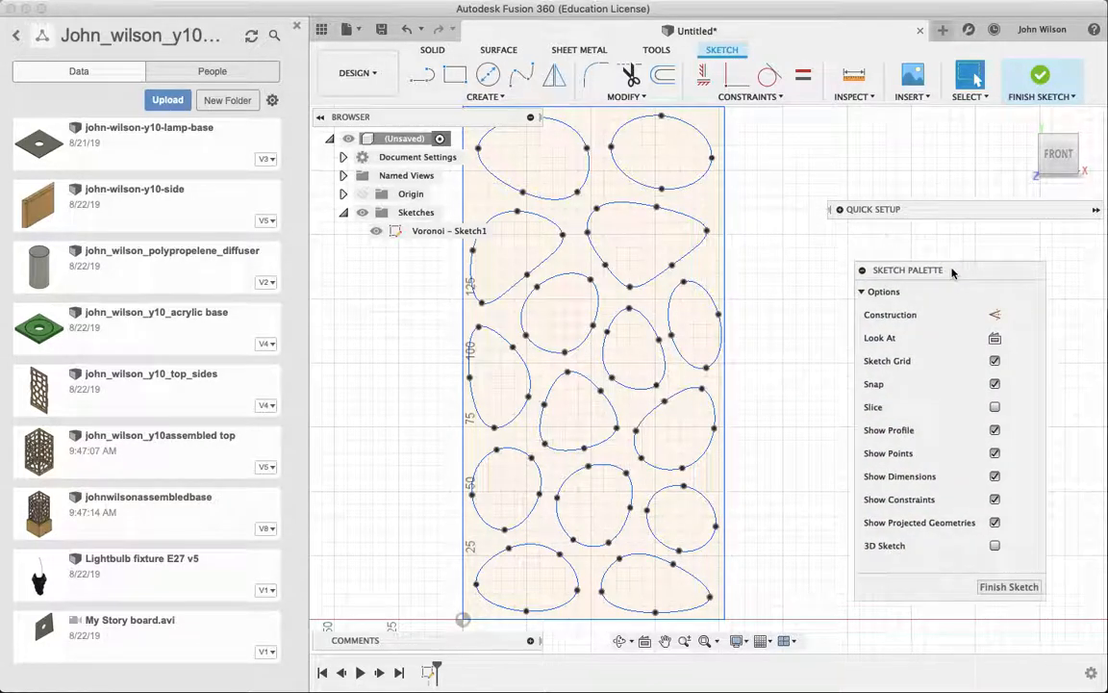
pyautogui.scroll(-3, 763, 359)
pyautogui.scroll(2, 763, 360)
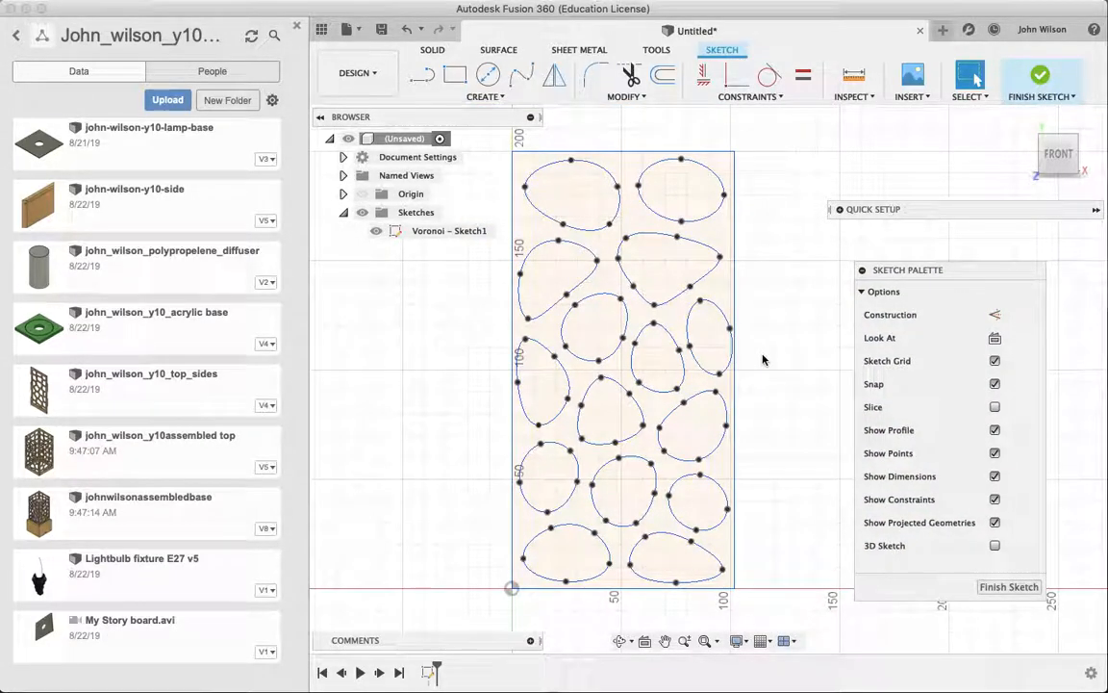
pyautogui.scroll(-1, 763, 360)
pyautogui.scroll(2, 763, 360)
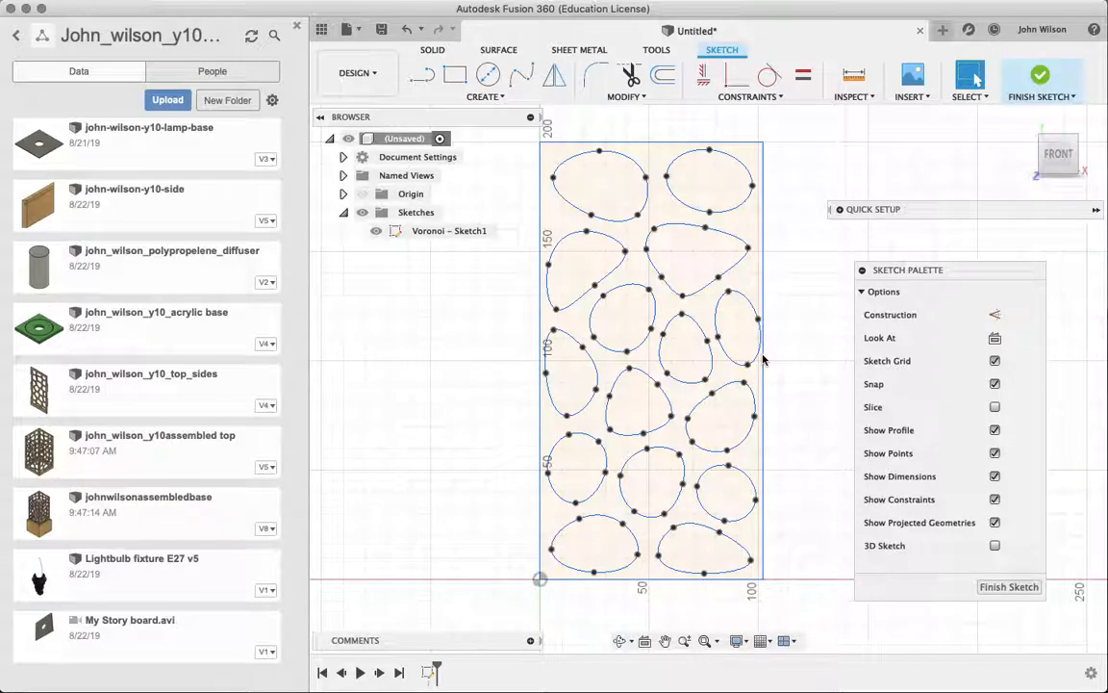
pyautogui.press('o')
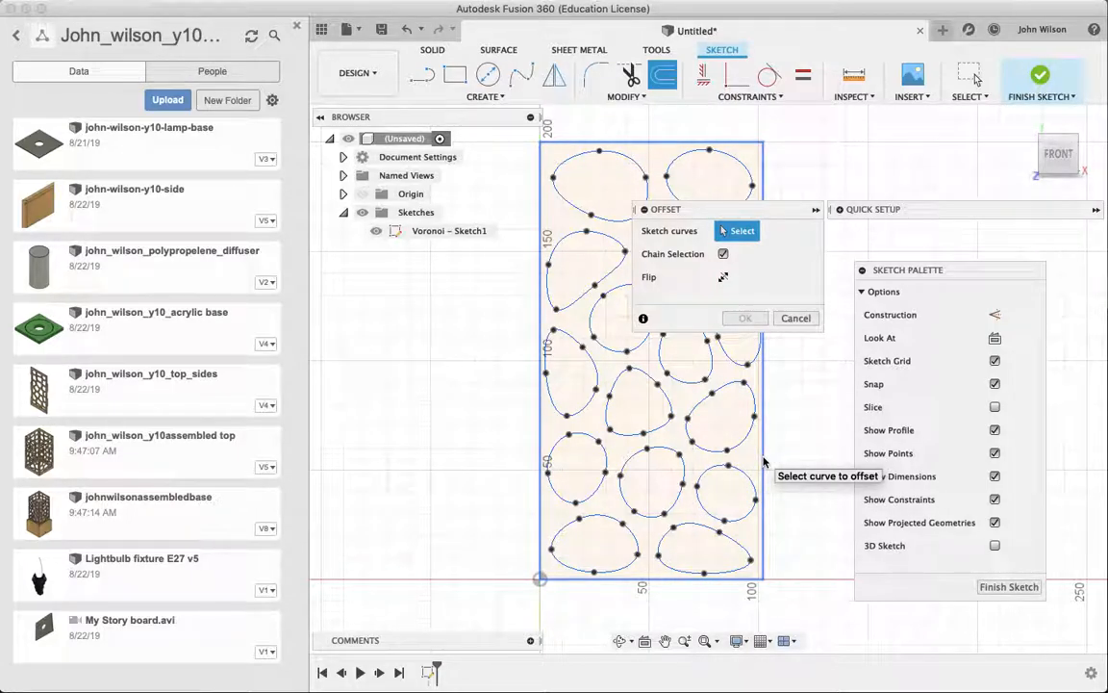
# Offset the outer rectangle 10 mm inward to form an inner border
pyautogui.click(763, 460)
pyautogui.moveTo(764, 457); pyautogui.dragTo(732, 458)
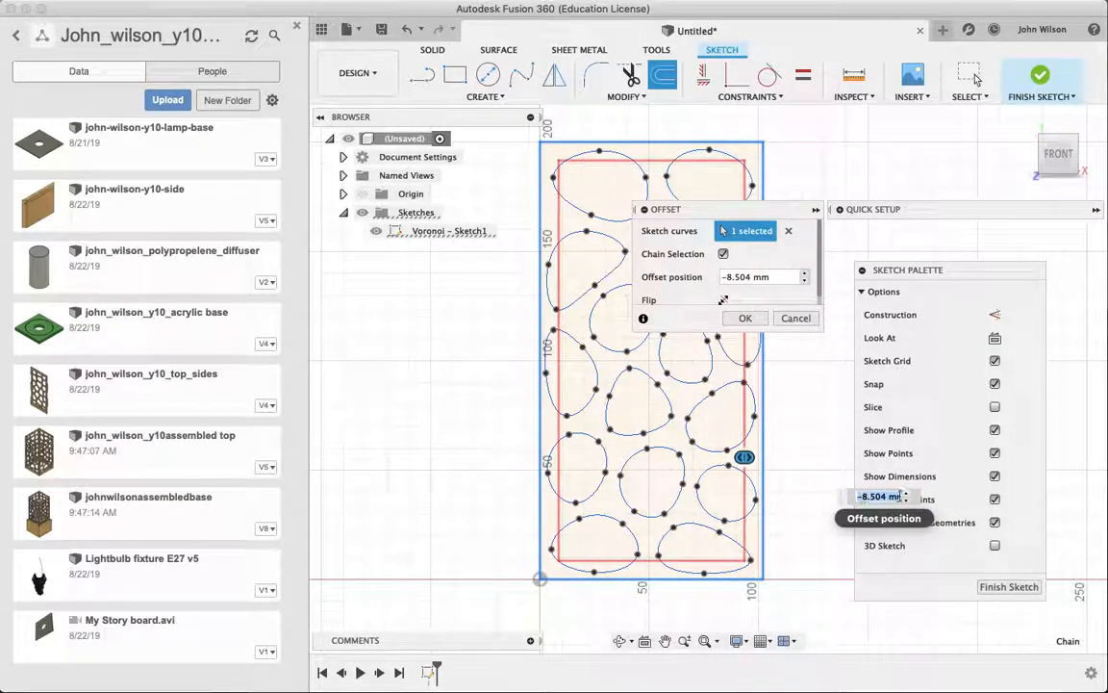
pyautogui.write('-10')
pyautogui.press('Return')
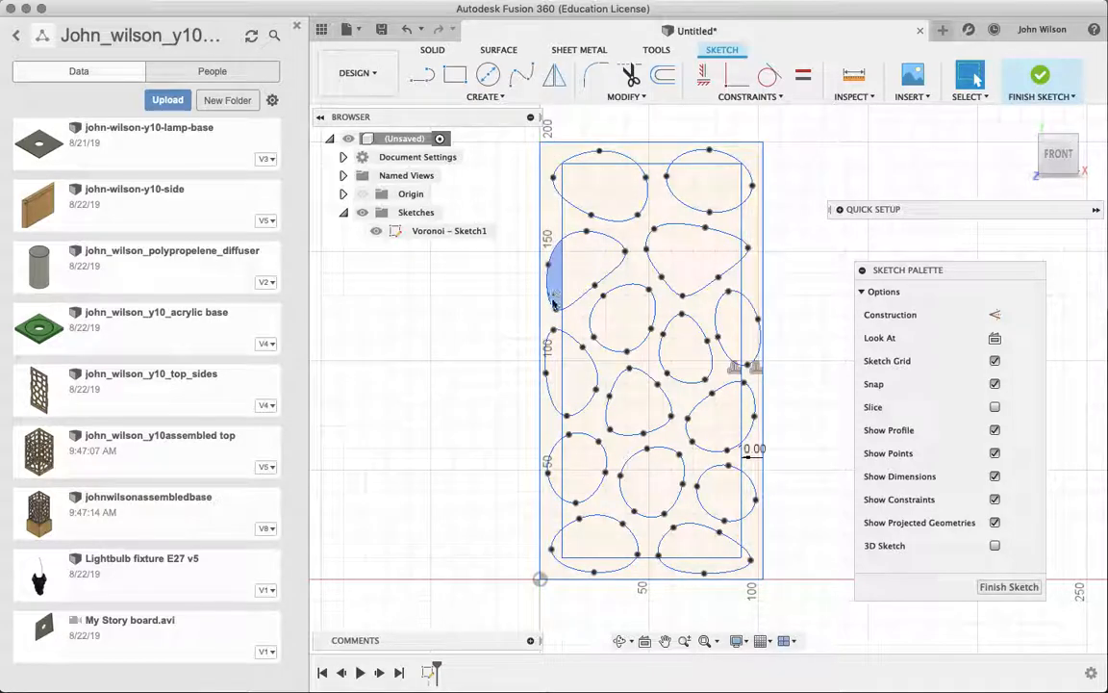
# Trim the eleven cell arcs poking outside the inner border on all sides
pyautogui.press('t')
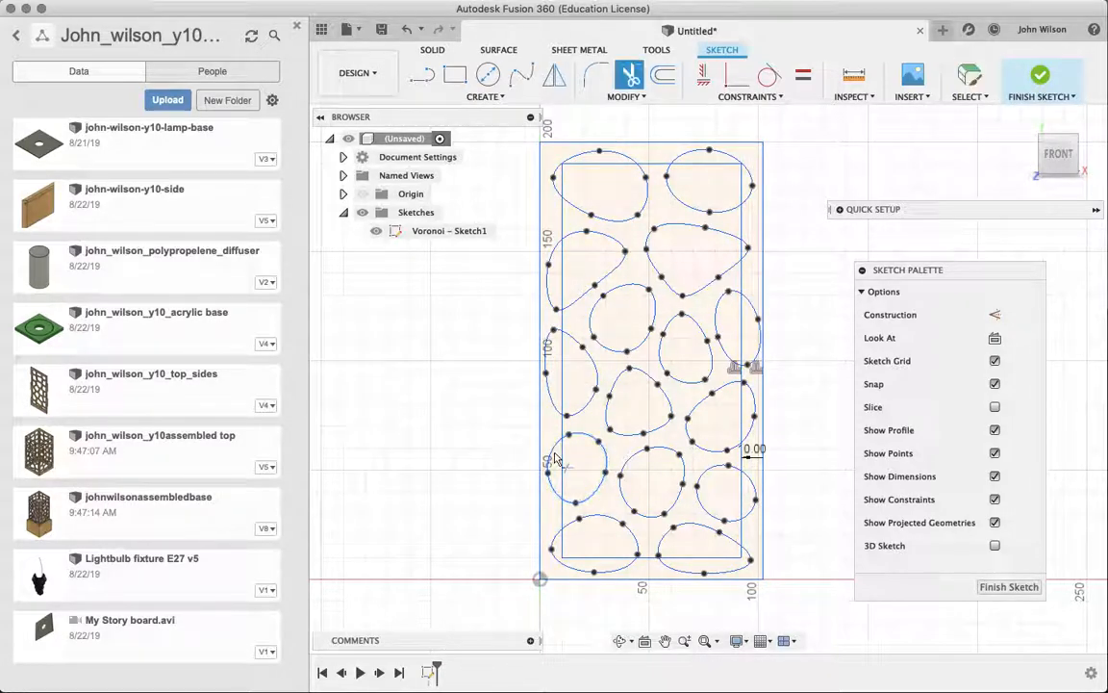
pyautogui.click(618, 156)
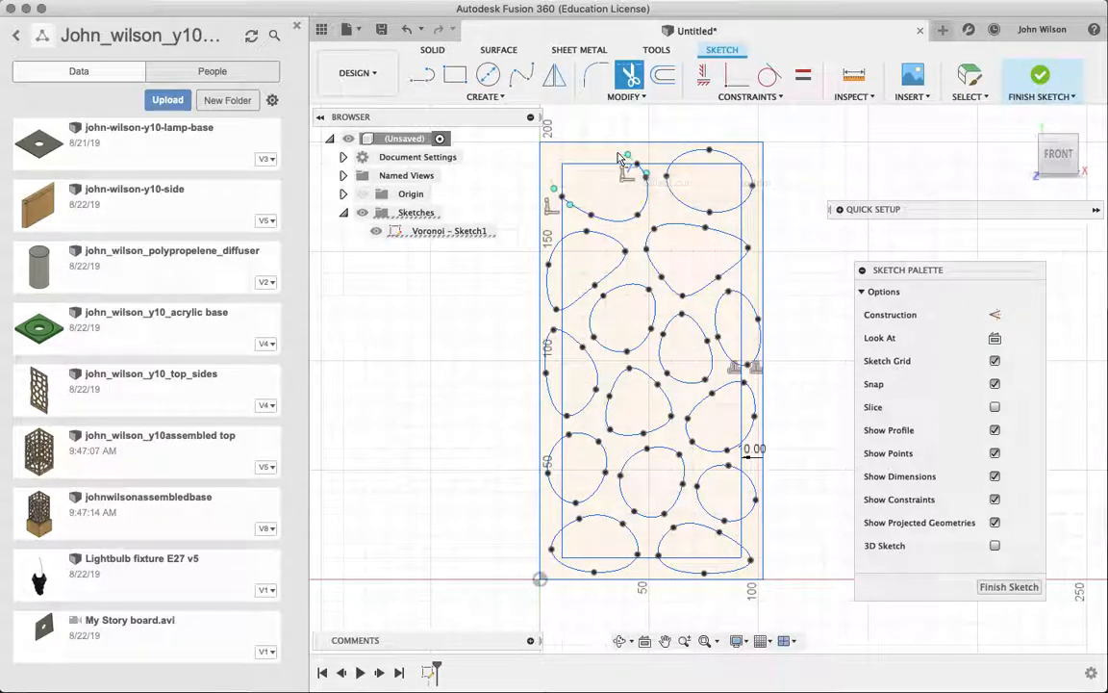
pyautogui.click(698, 152)
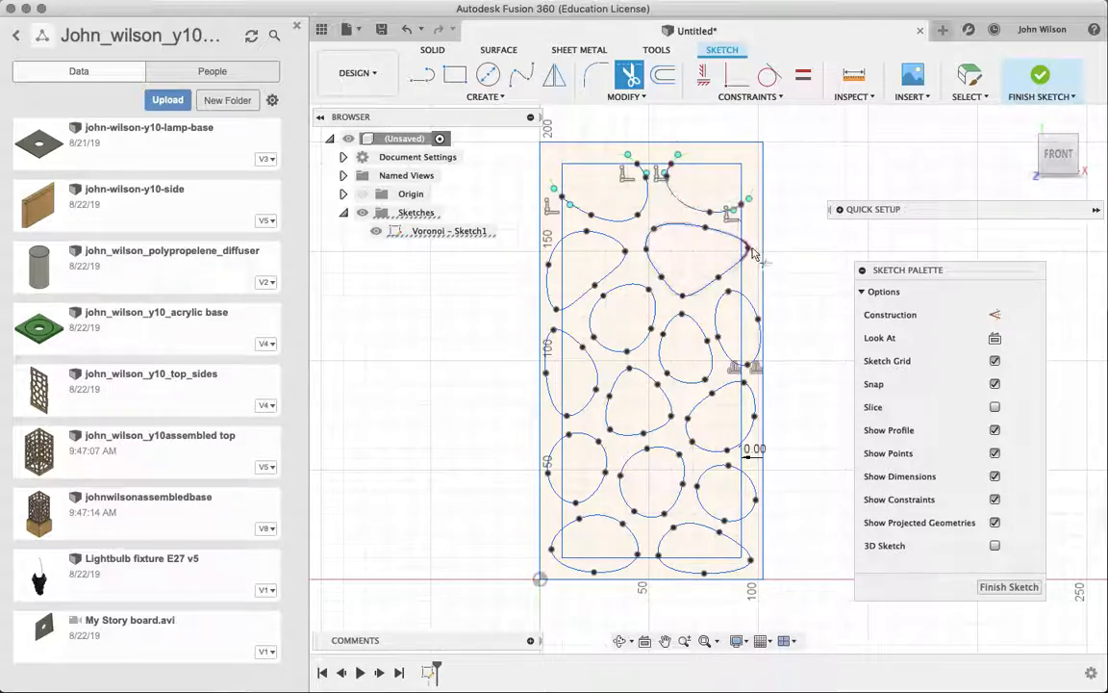
pyautogui.click(747, 254)
pyautogui.click(751, 307)
pyautogui.click(754, 419)
pyautogui.click(755, 486)
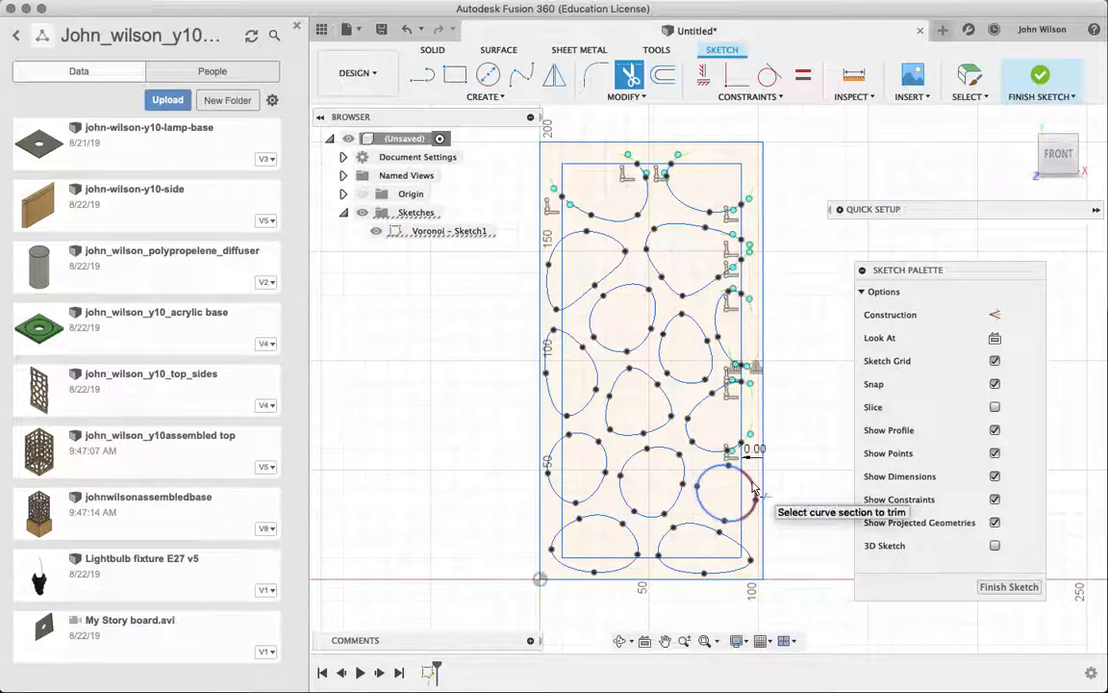
pyautogui.click(745, 572)
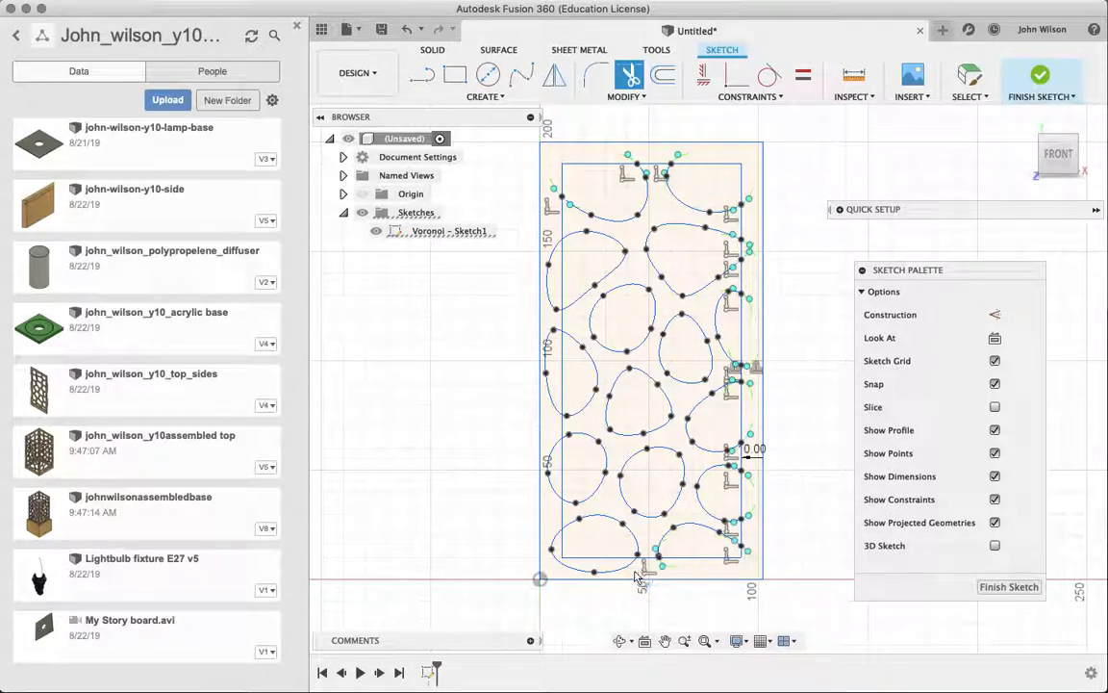
pyautogui.click(593, 569)
pyautogui.click(556, 497)
pyautogui.click(551, 409)
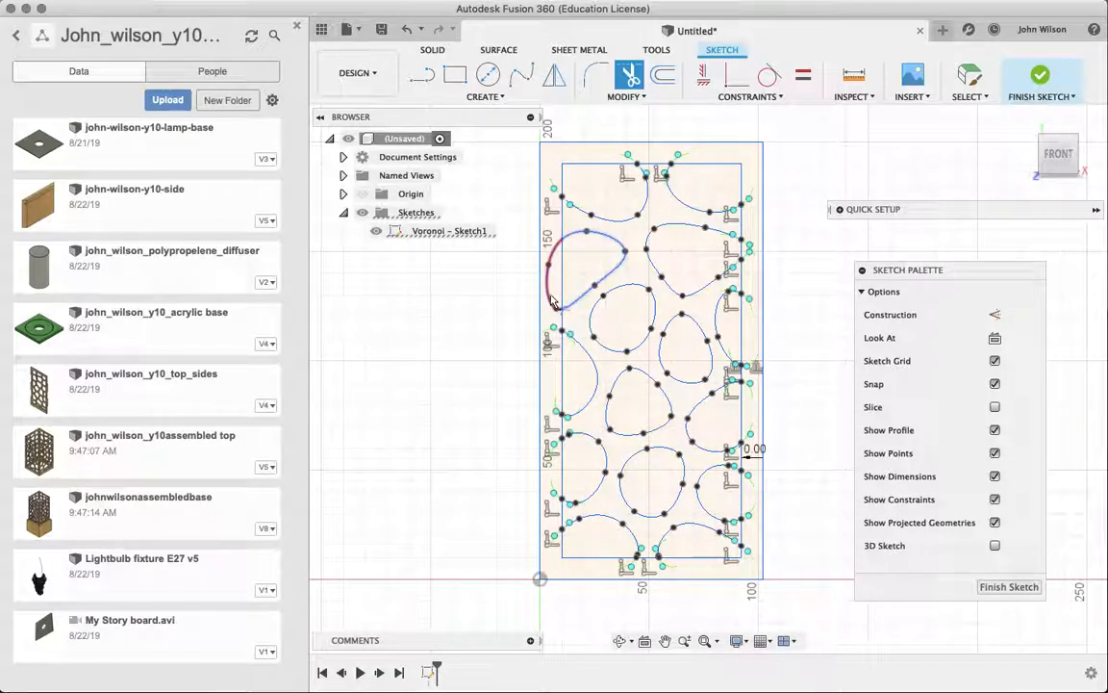
pyautogui.click(550, 299)
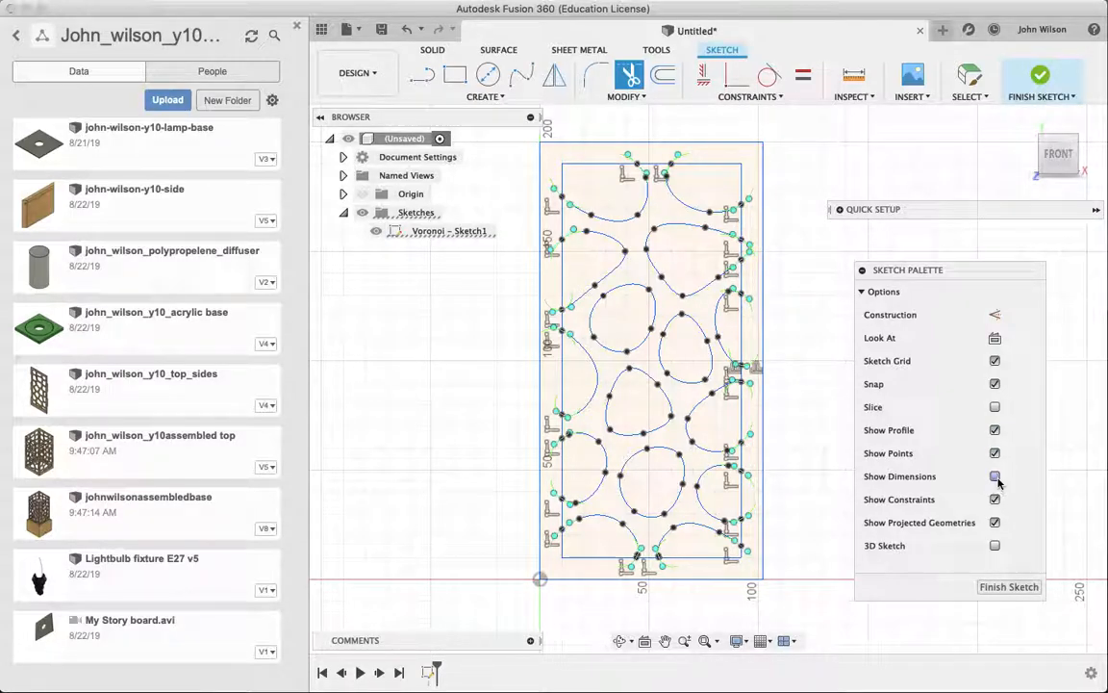
# Hide dimensions, constraints, projected geometry and points, keeping profile shading on
pyautogui.click(994, 476)
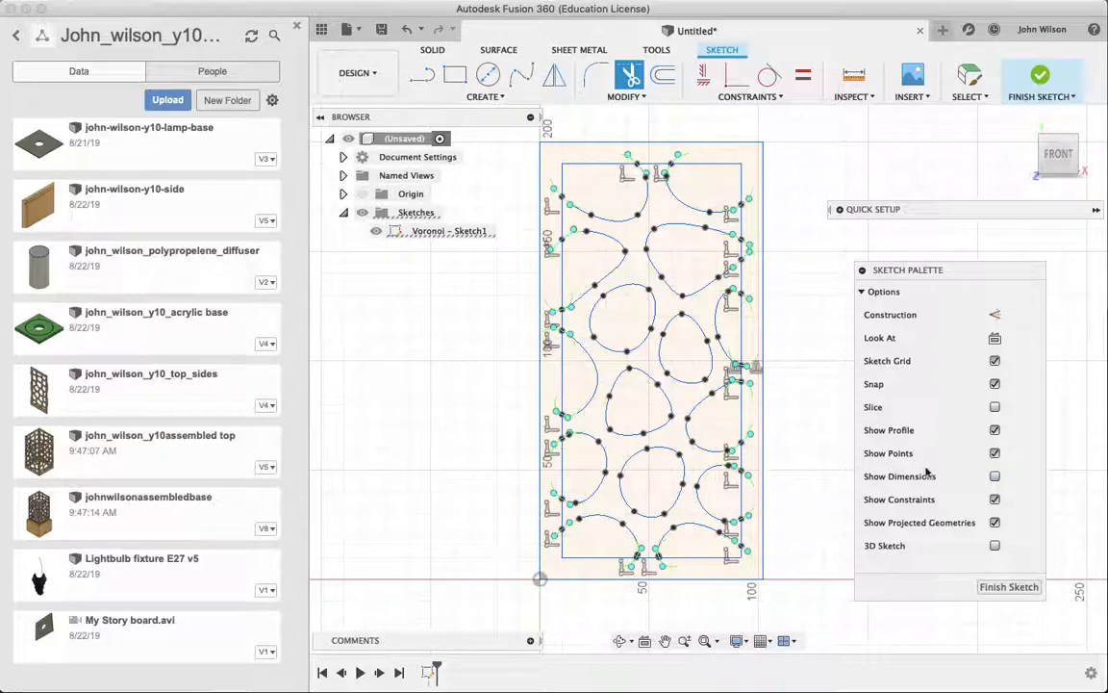
pyautogui.click(994, 499)
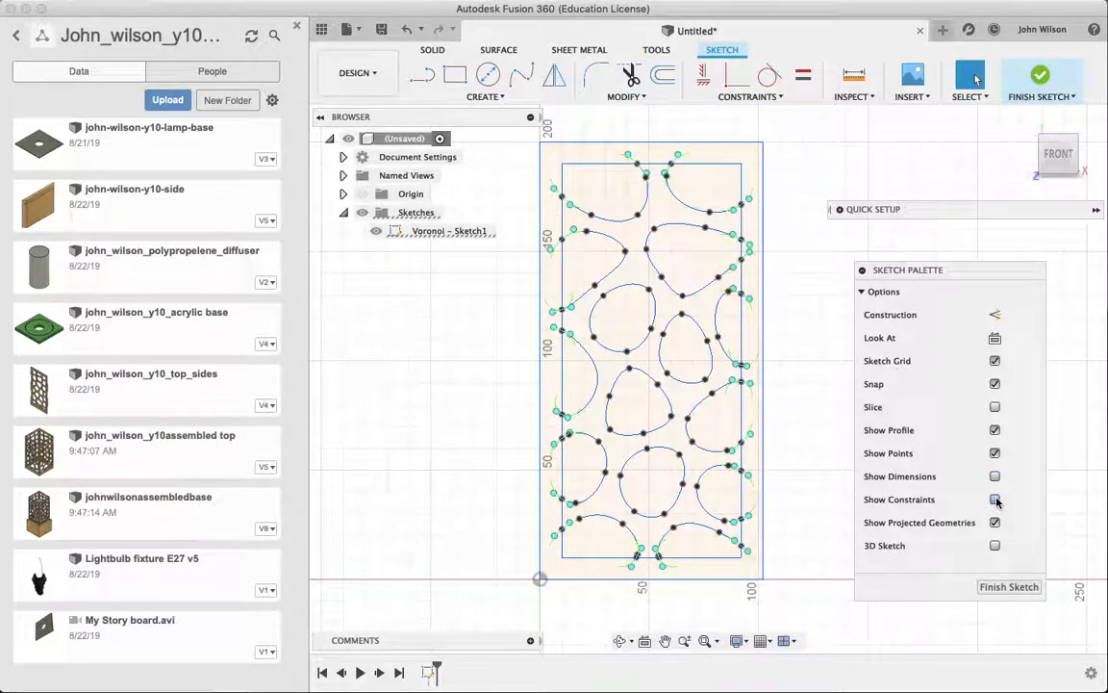
pyautogui.click(995, 522)
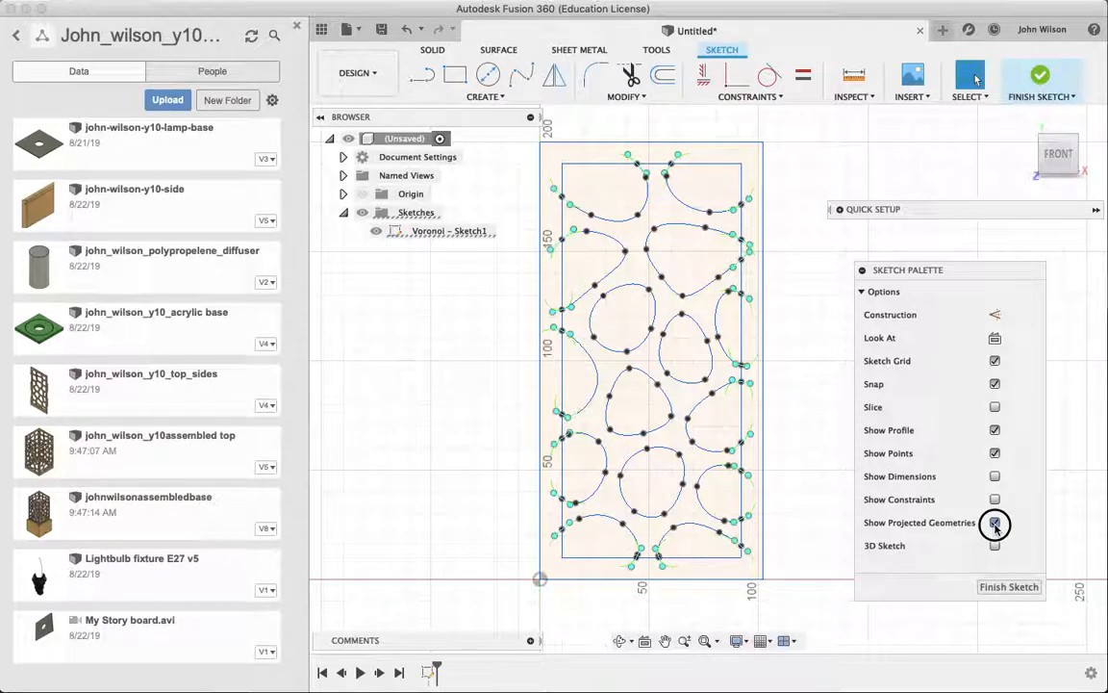
pyautogui.click(995, 456)
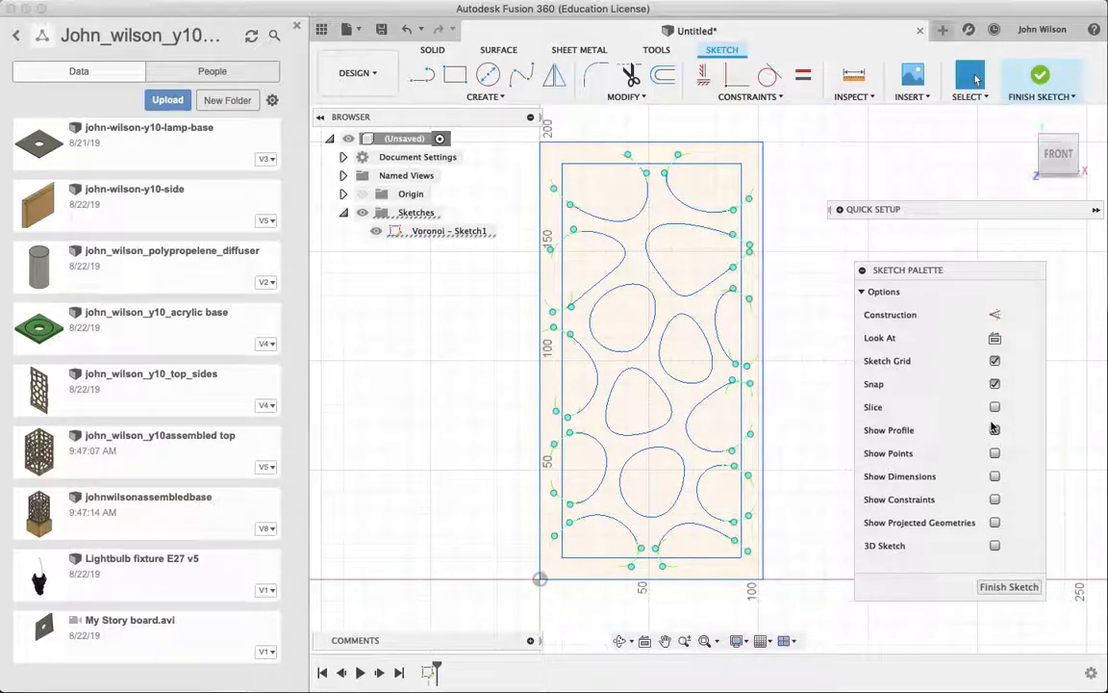
pyautogui.click(994, 430)
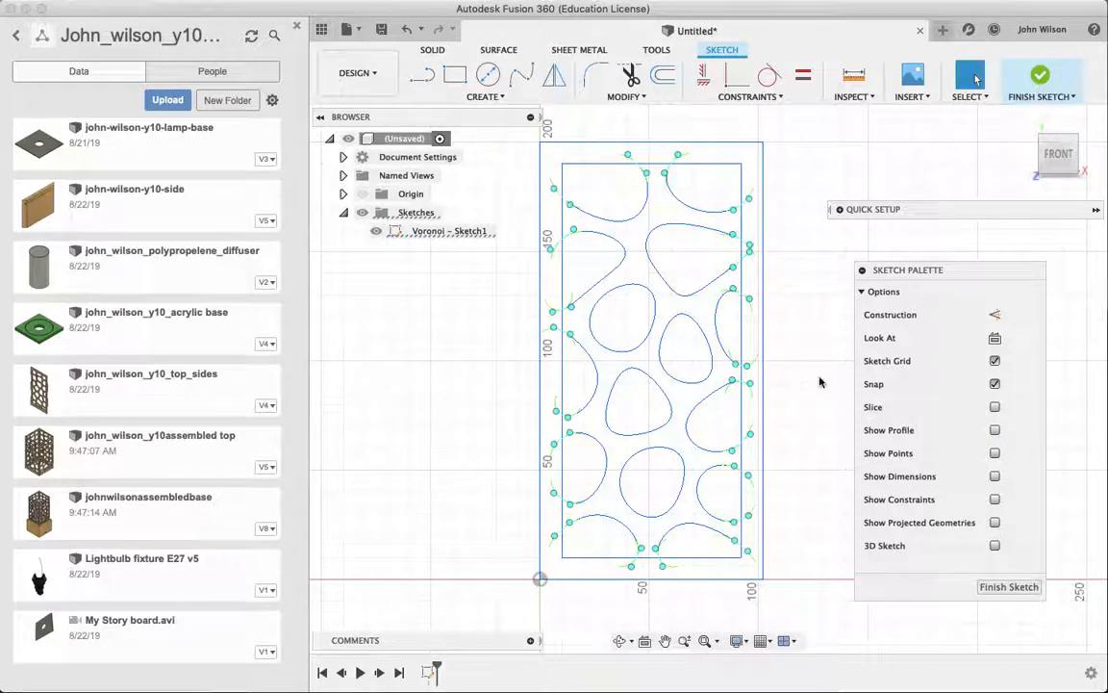
pyautogui.click(995, 430)
pyautogui.click(830, 373)
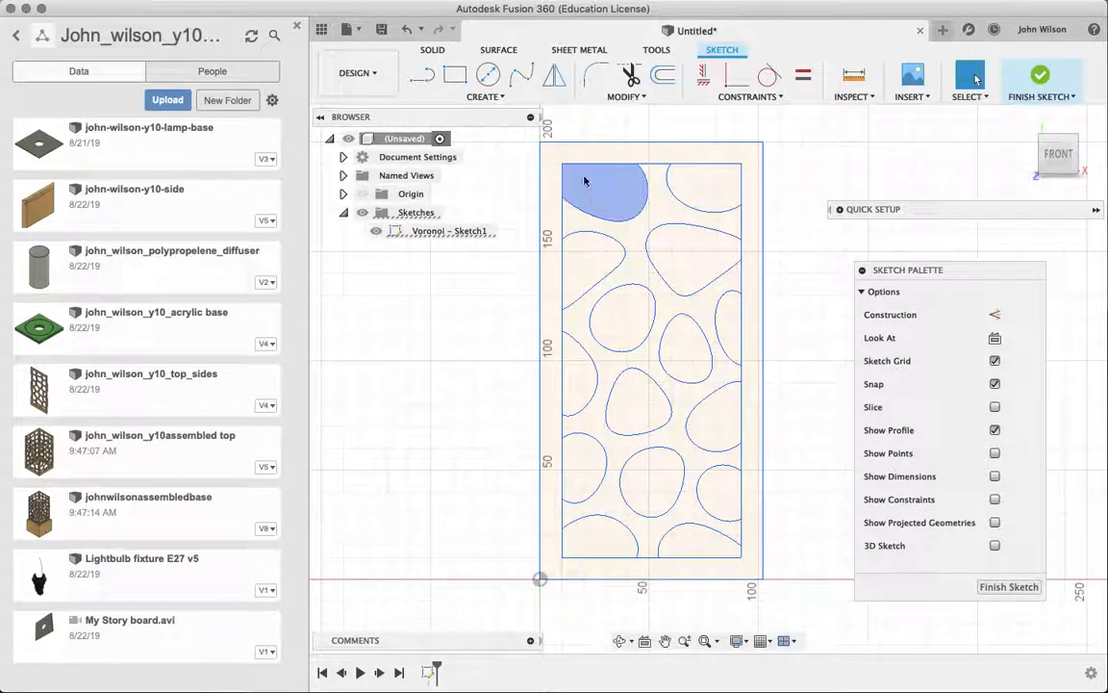
pyautogui.click(740, 227)
pyautogui.keyDown('shift'); pyautogui.click(658, 165); pyautogui.keyUp('shift')
pyautogui.keyDown('shift'); pyautogui.click(562, 220); pyautogui.keyUp('shift')
pyautogui.keyDown('shift'); pyautogui.click(650, 557); pyautogui.keyUp('shift')
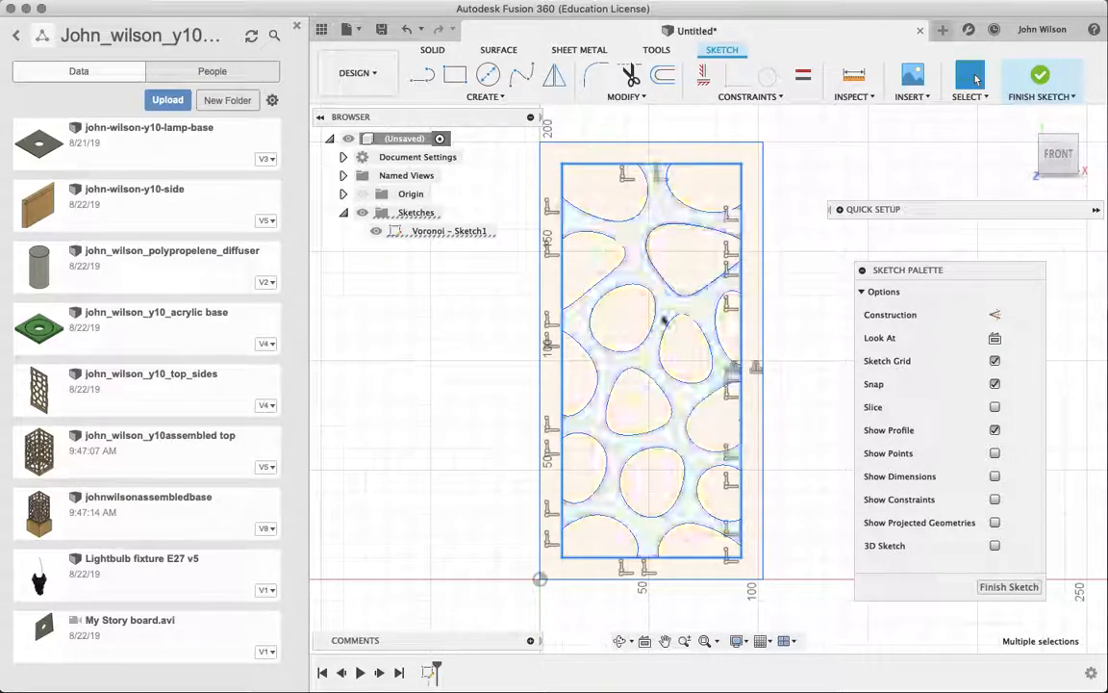
pyautogui.click(655, 358)
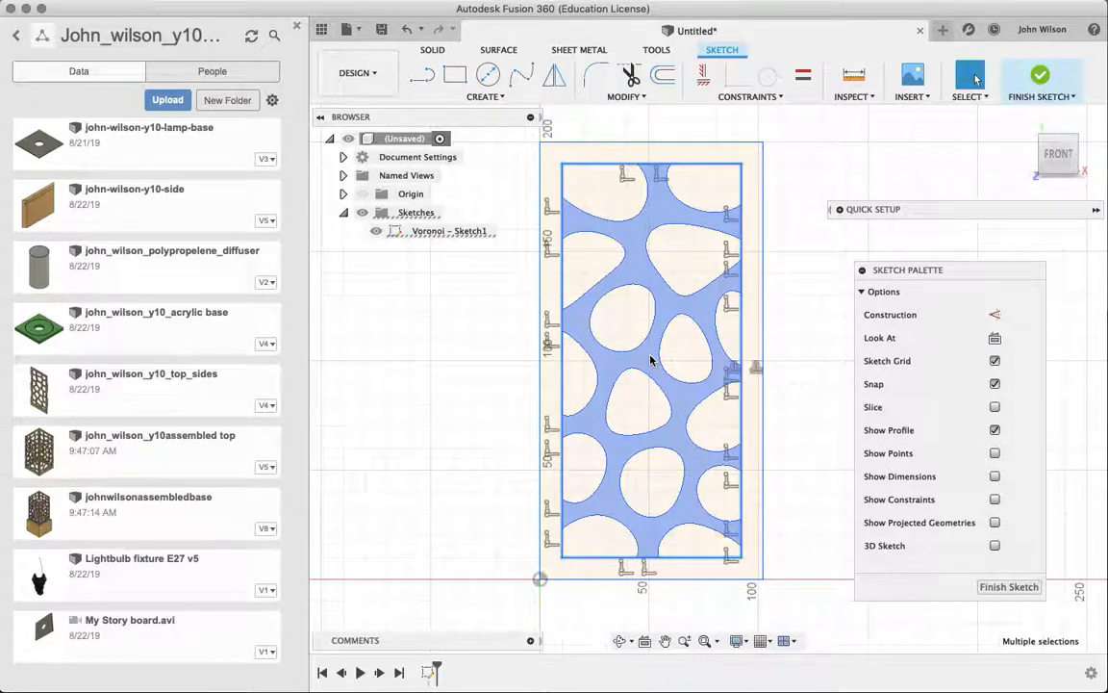
pyautogui.click(808, 316)
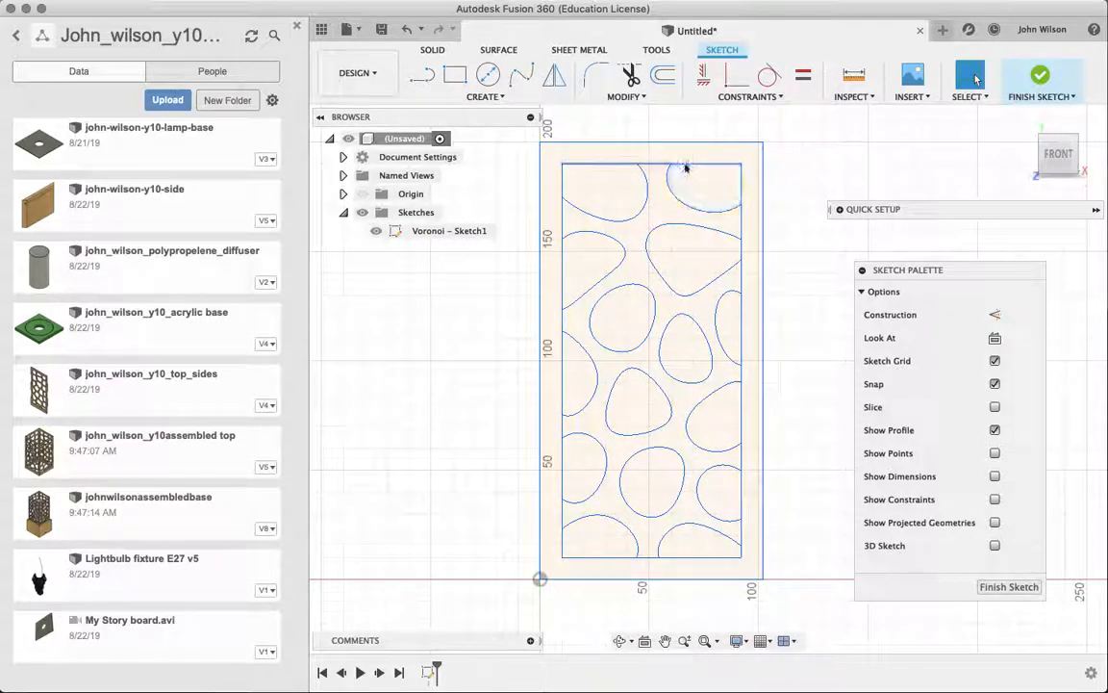
# Trim the nine inner-border segments inside edge cells along the top, left, bottom and right
pyautogui.press('t')
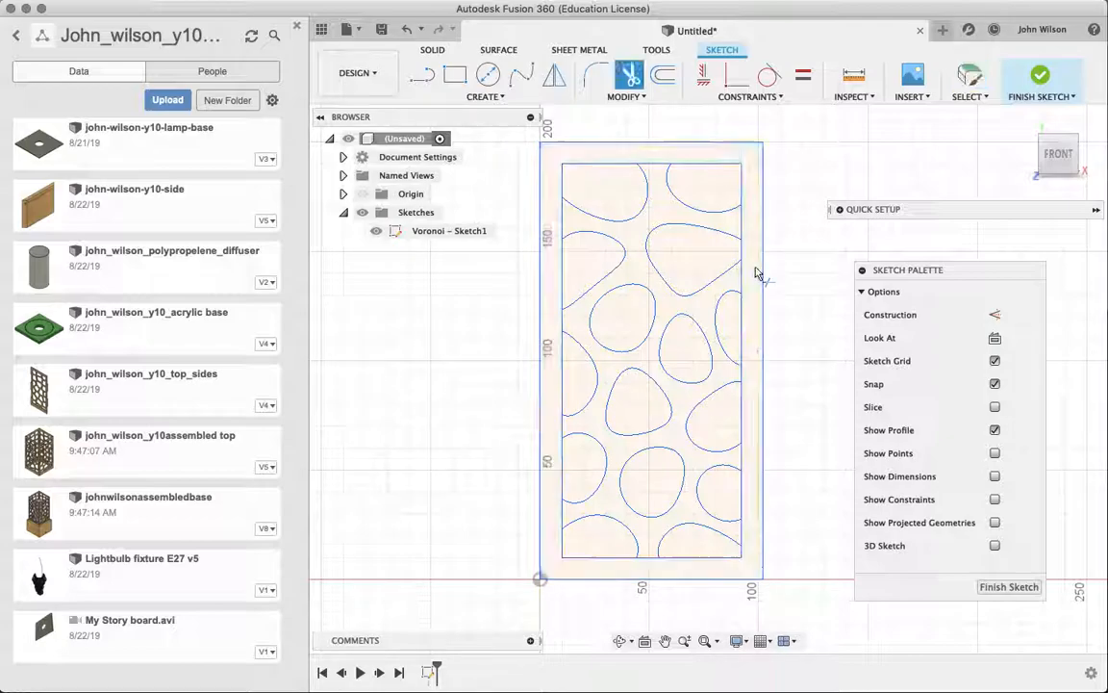
pyautogui.click(655, 166)
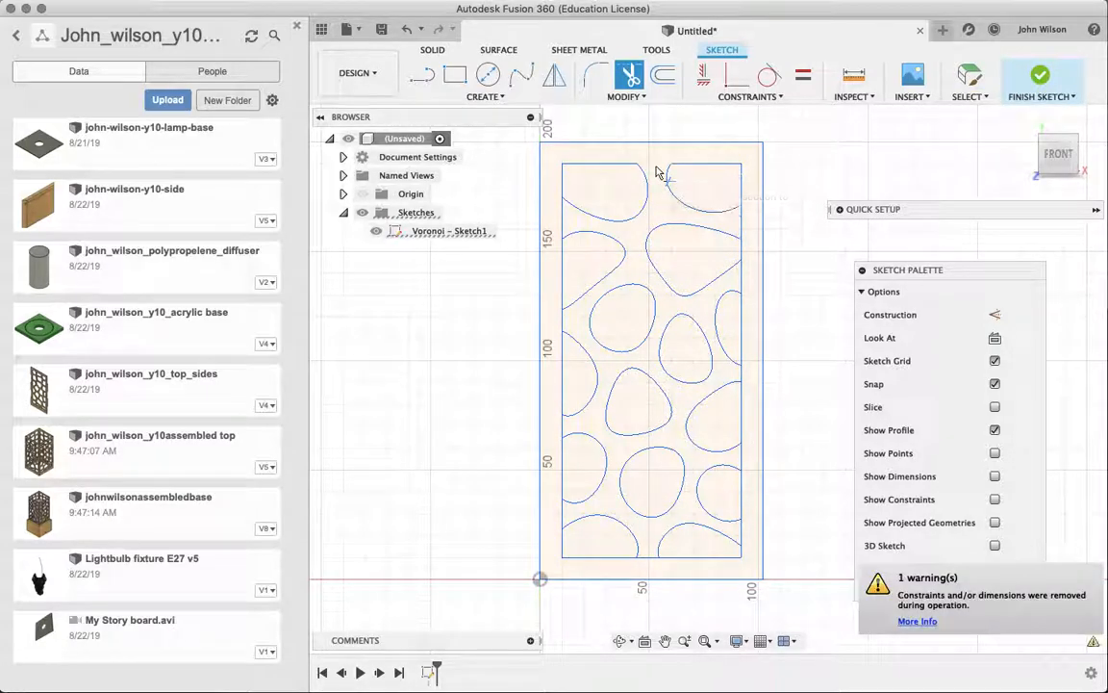
pyautogui.click(565, 221)
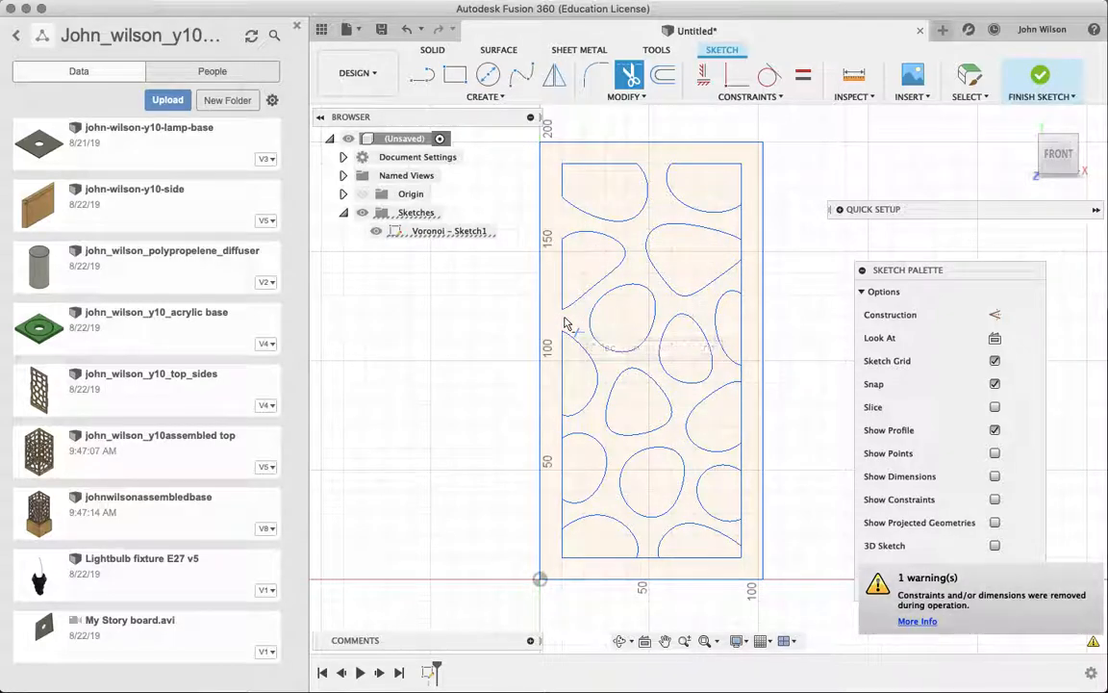
pyautogui.click(565, 433)
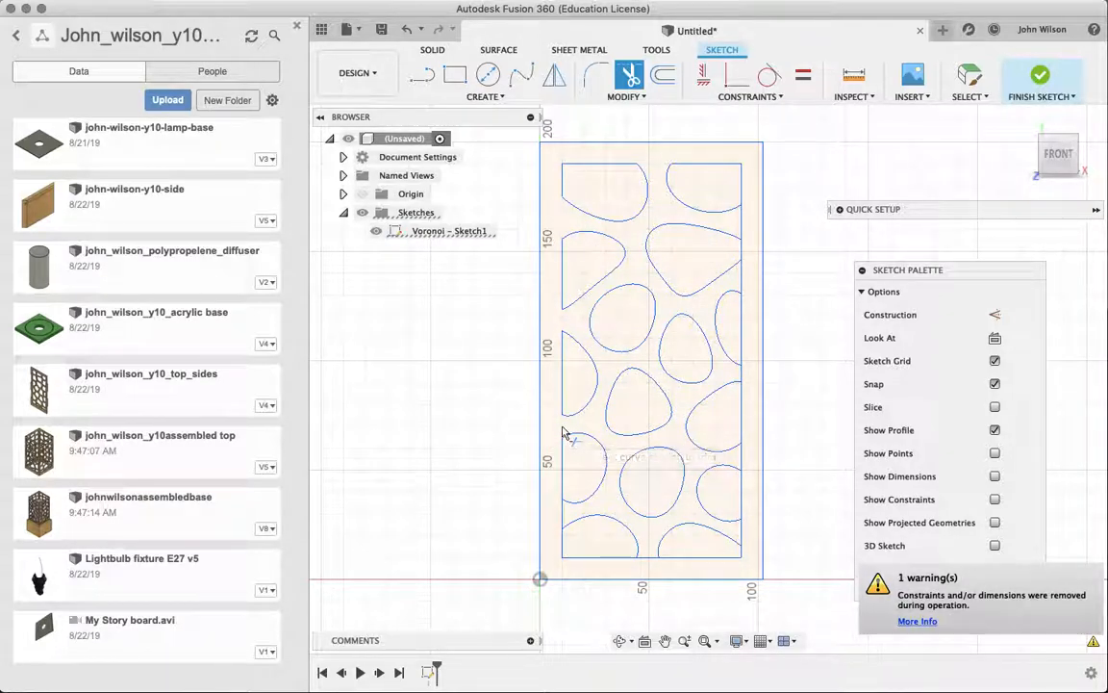
pyautogui.click(565, 519)
pyautogui.click(648, 556)
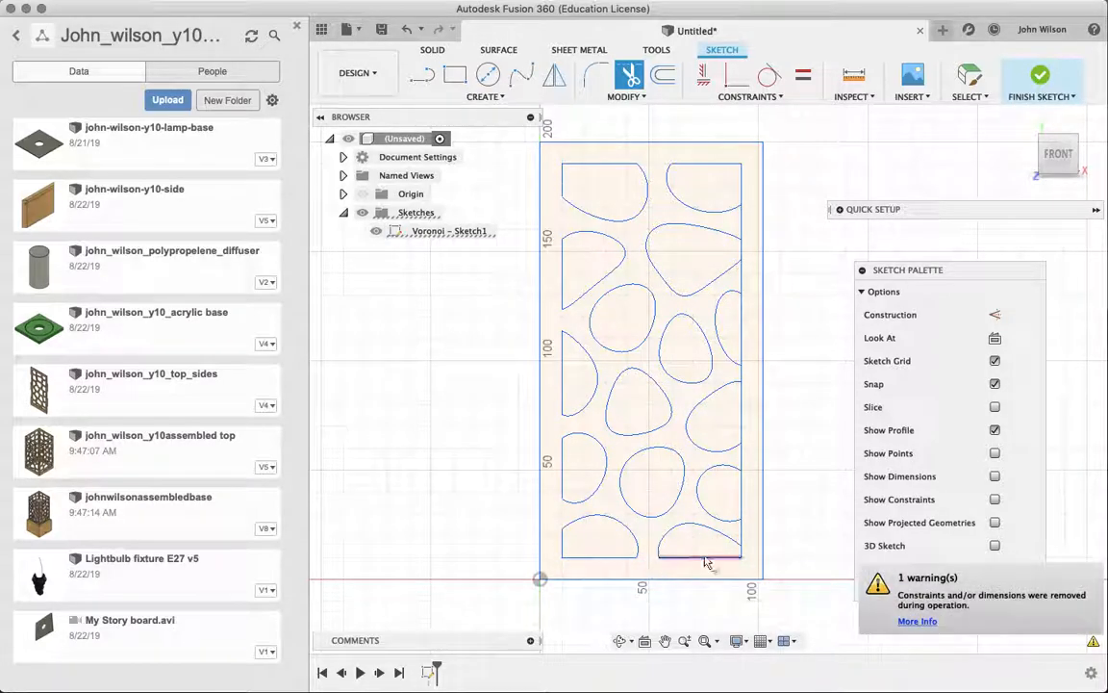
pyautogui.click(741, 533)
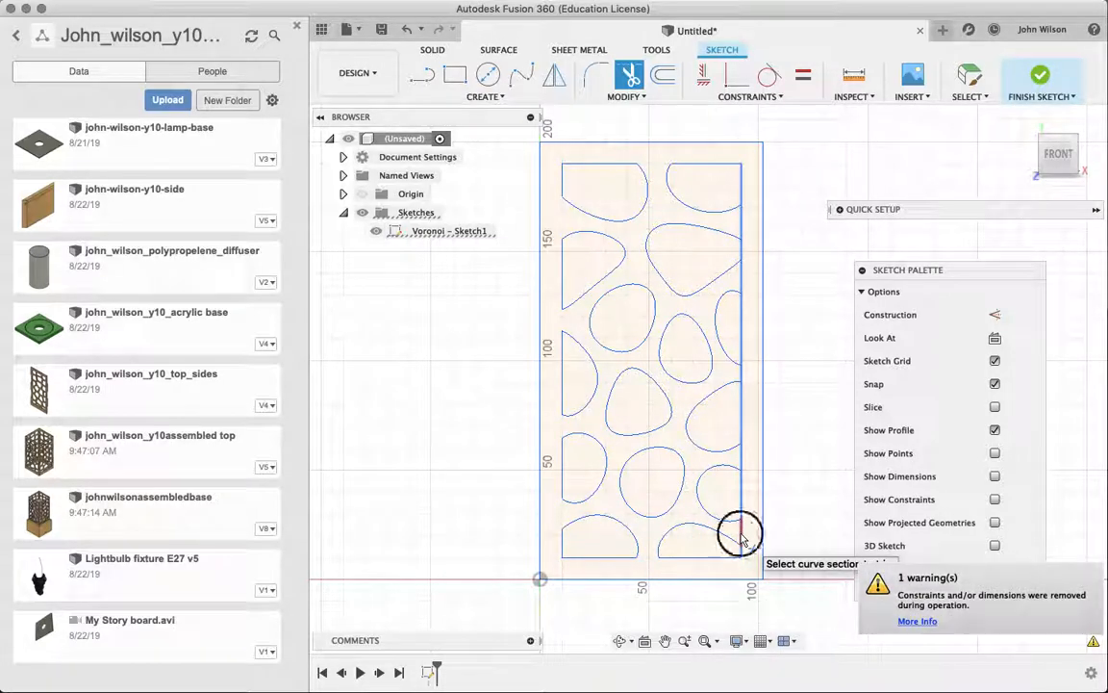
pyautogui.click(741, 449)
pyautogui.click(741, 376)
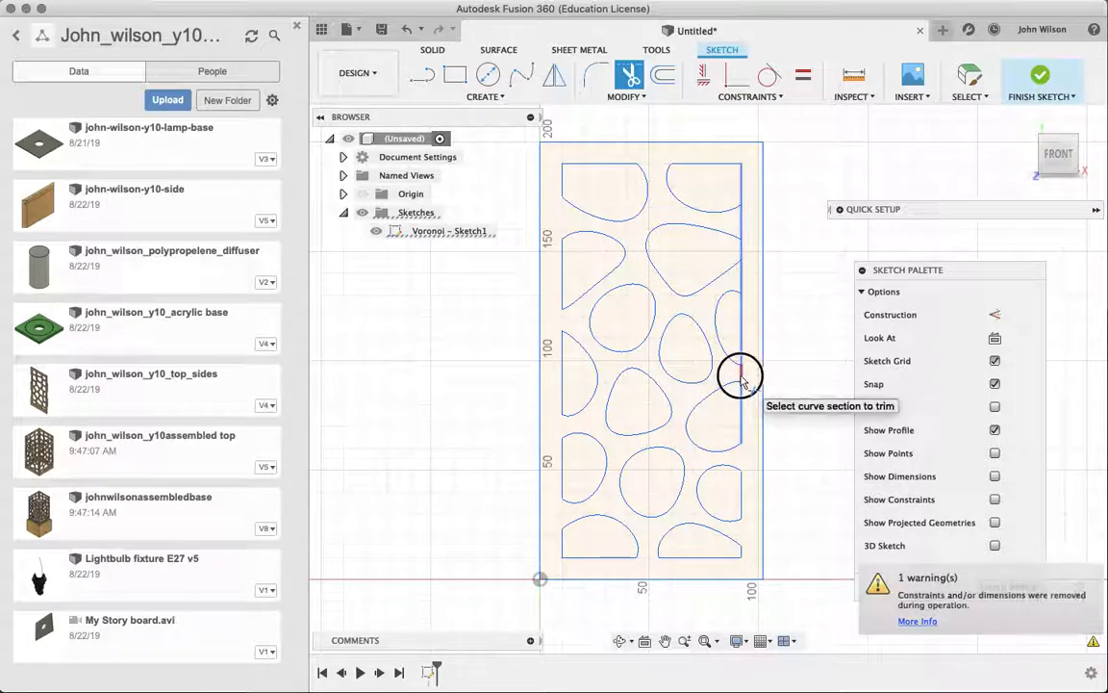
pyautogui.click(743, 281)
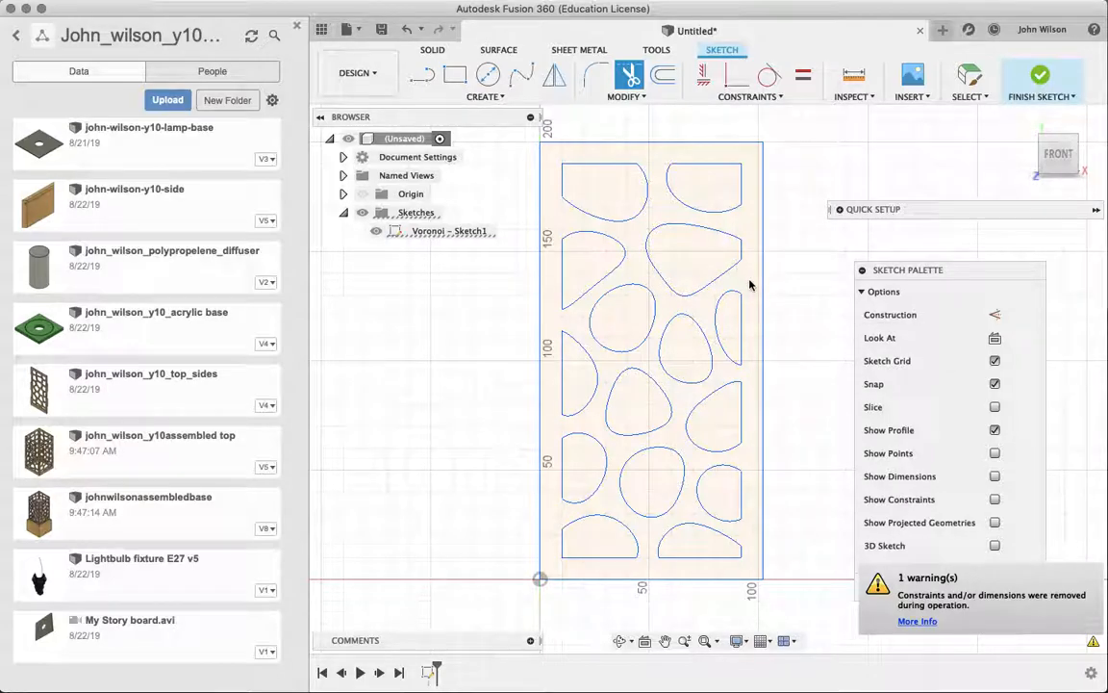
# Exit Trim and select the frame profile, confirming its 1.103E+04 mm² area
pyautogui.press('Escape')
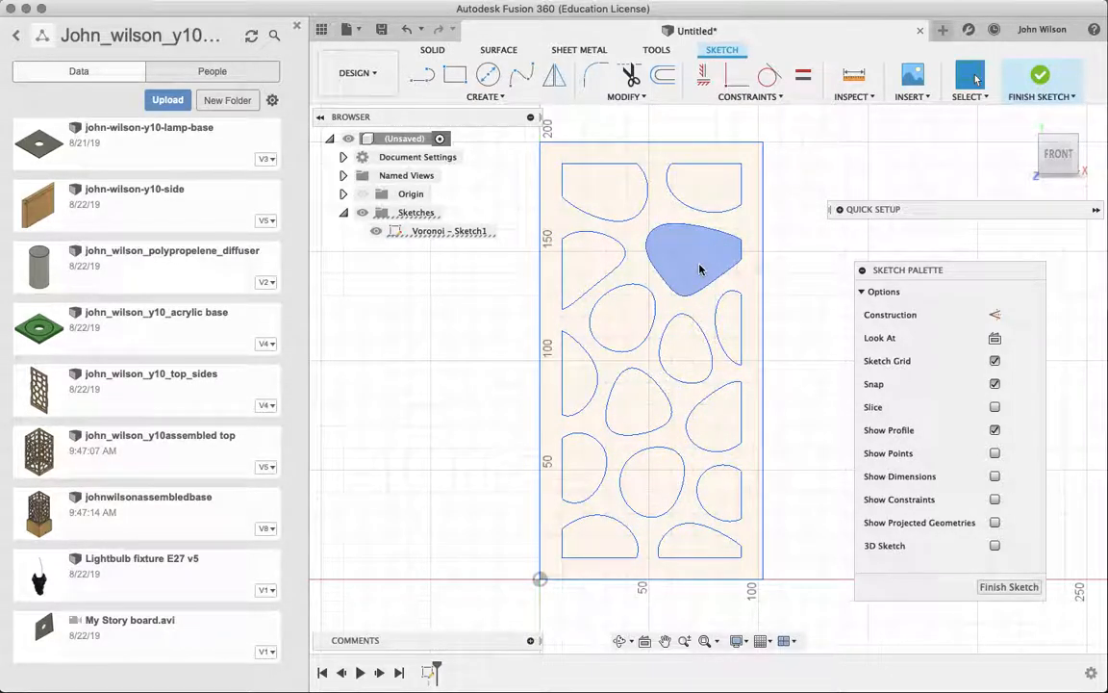
pyautogui.click(655, 155)
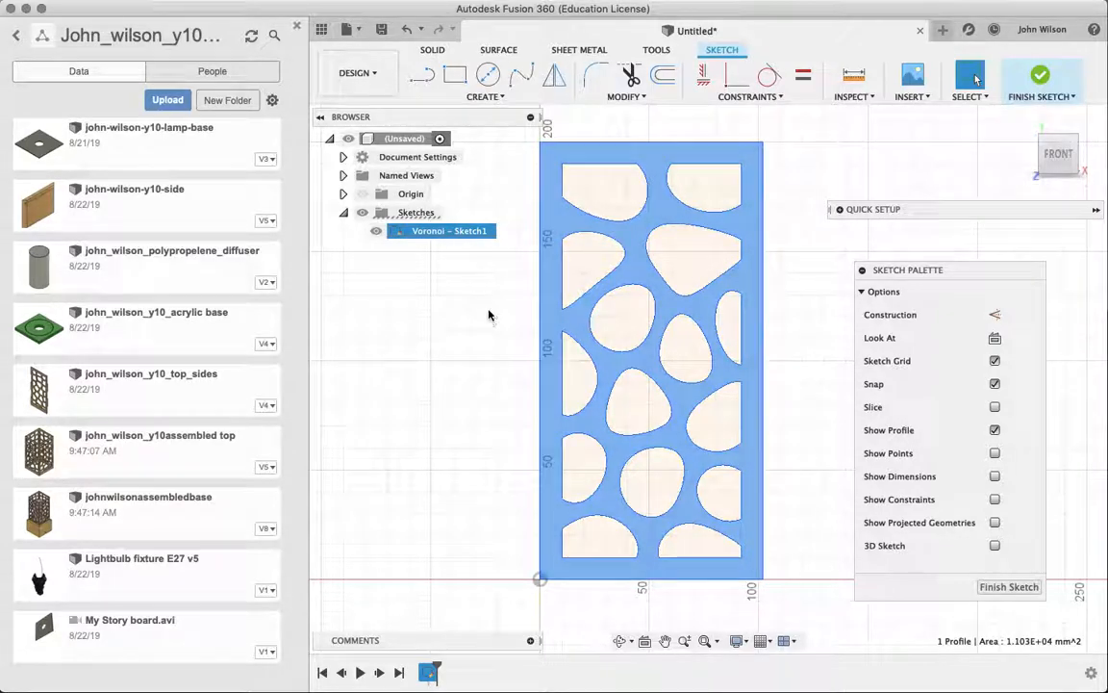
# Save the design in the lamp project under a new file name as version v0
pyautogui.click(383, 37)
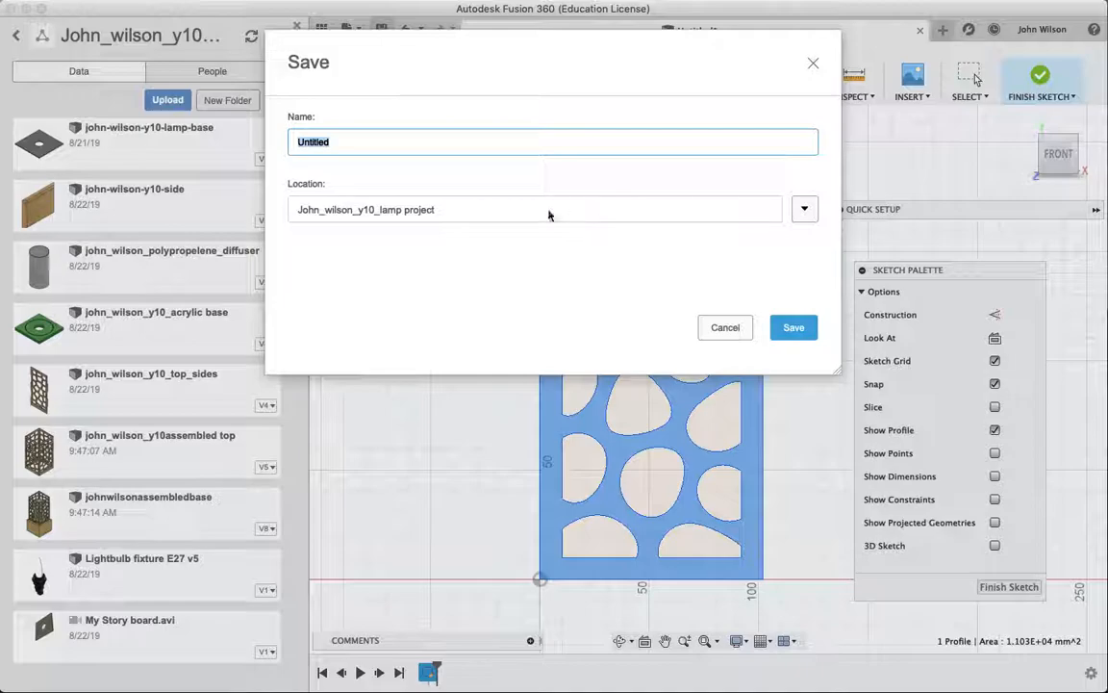
pyautogui.write('joh_wilso')
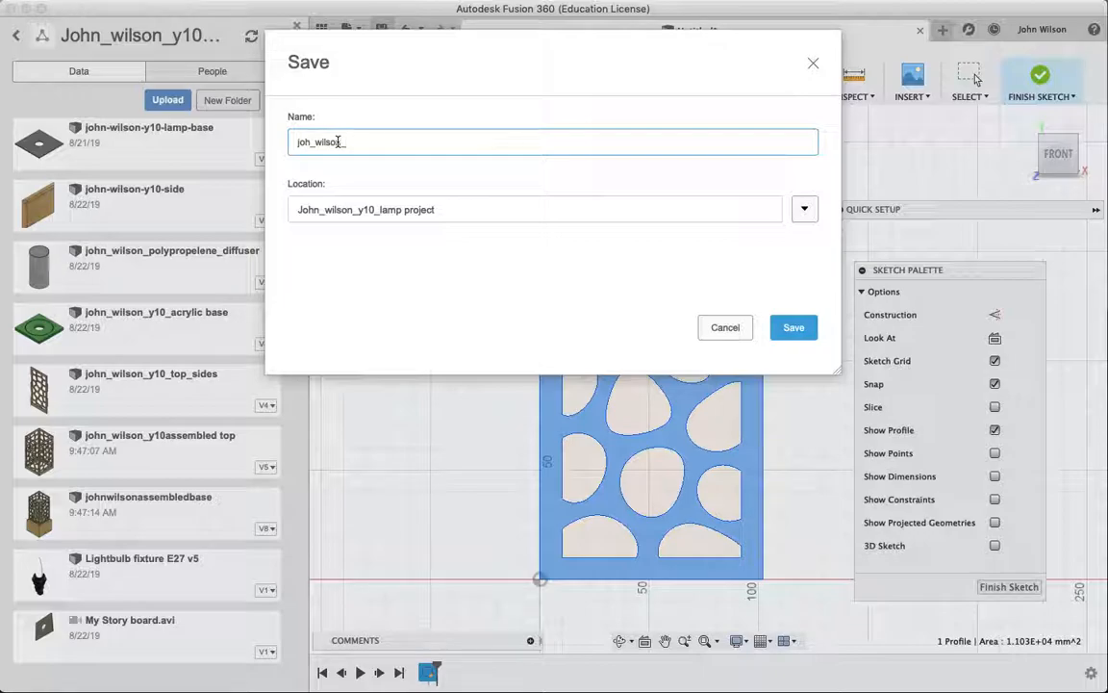
pyautogui.write('_y10_lamp_sides')
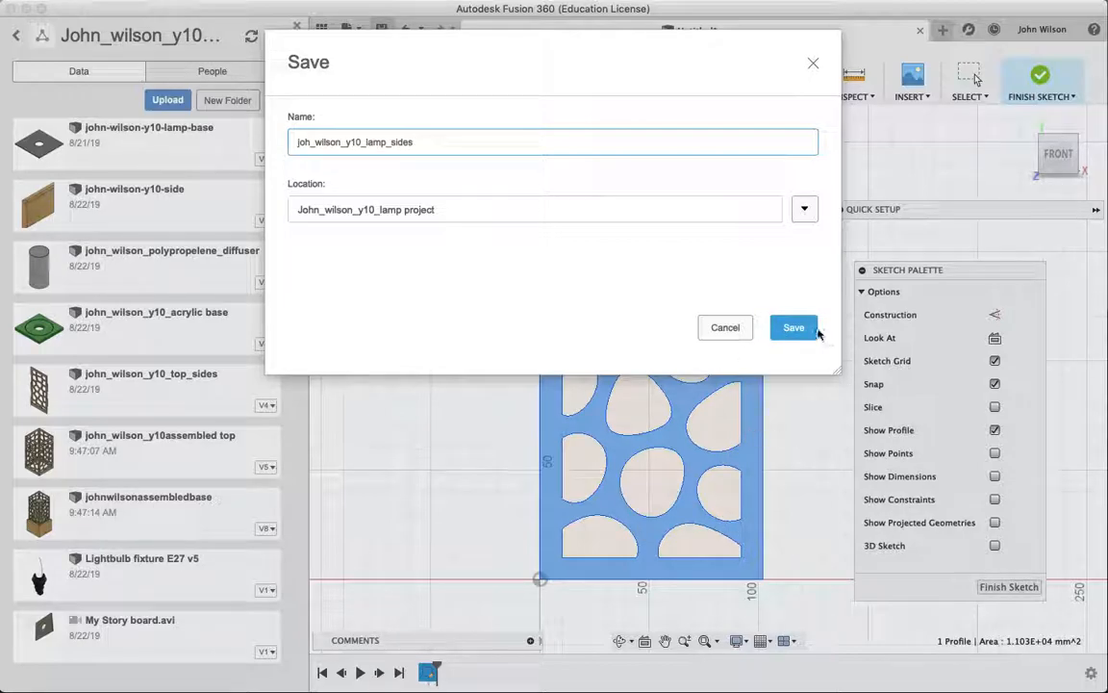
pyautogui.click(793, 328)
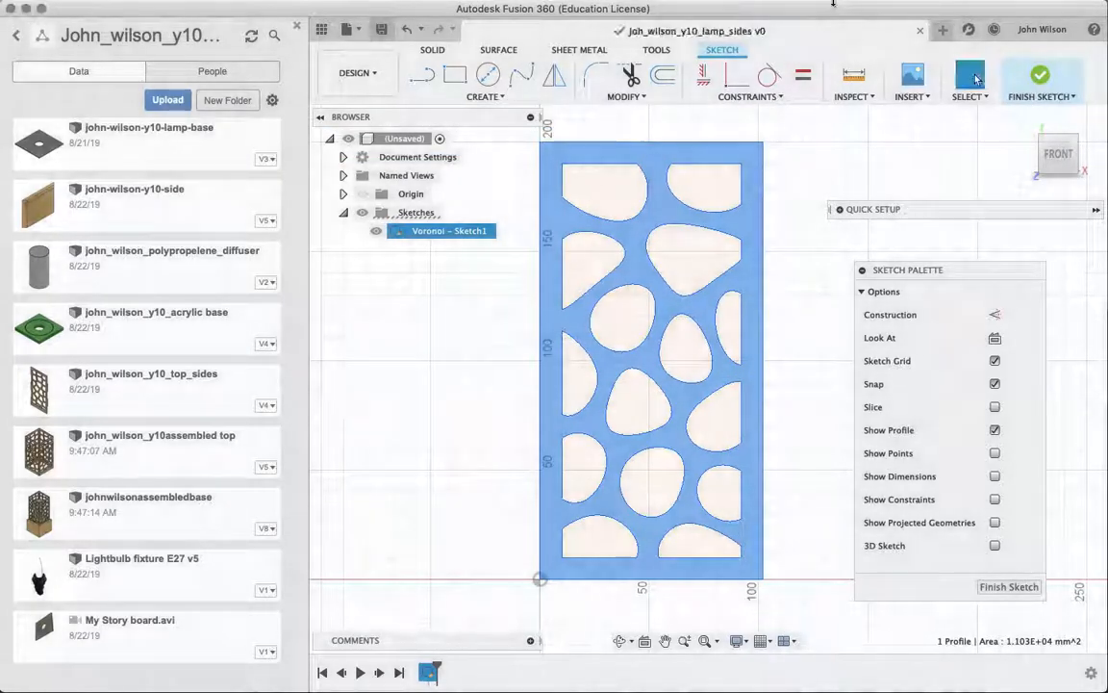